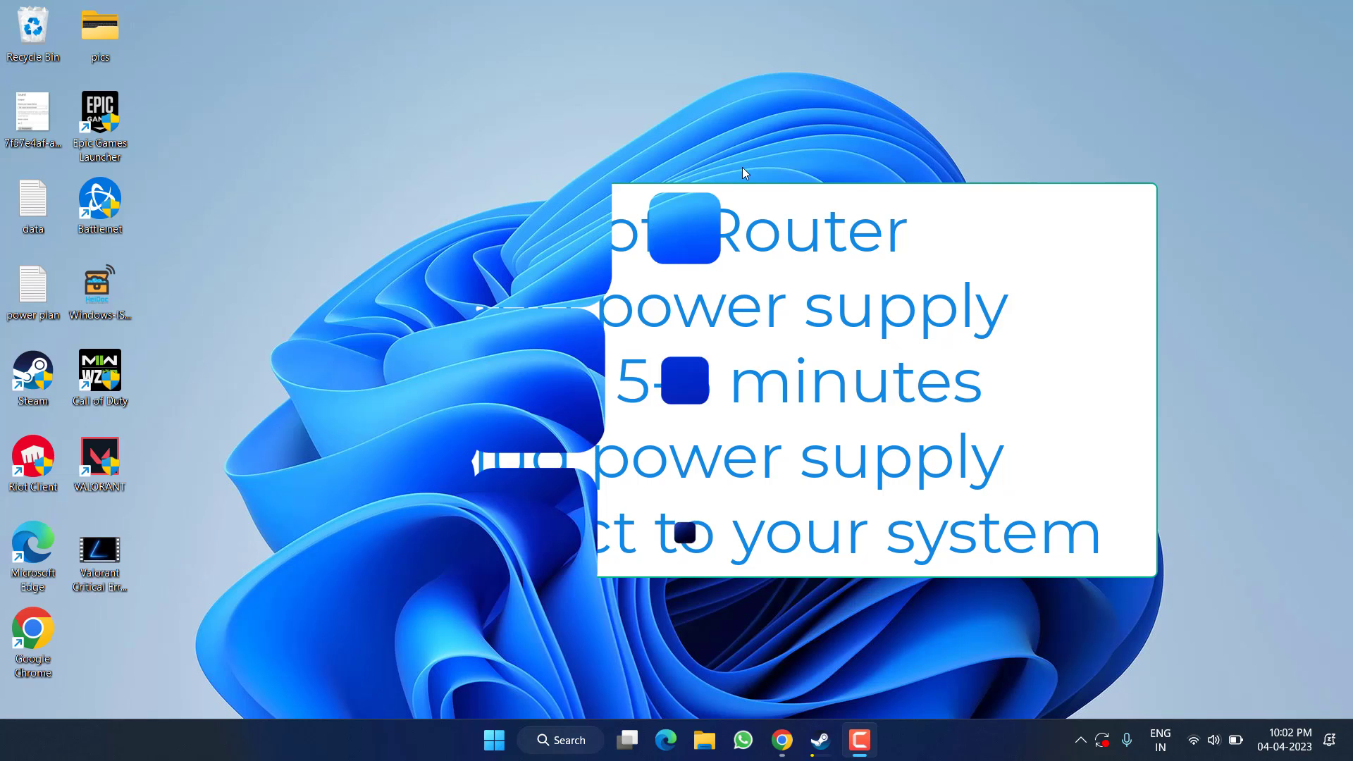
Download the Windows WARP installer (Cloudflare_WARP_Release-x64.msi) from the 1.1.1.1 page and save it to the Desktop
left_click(792, 727)
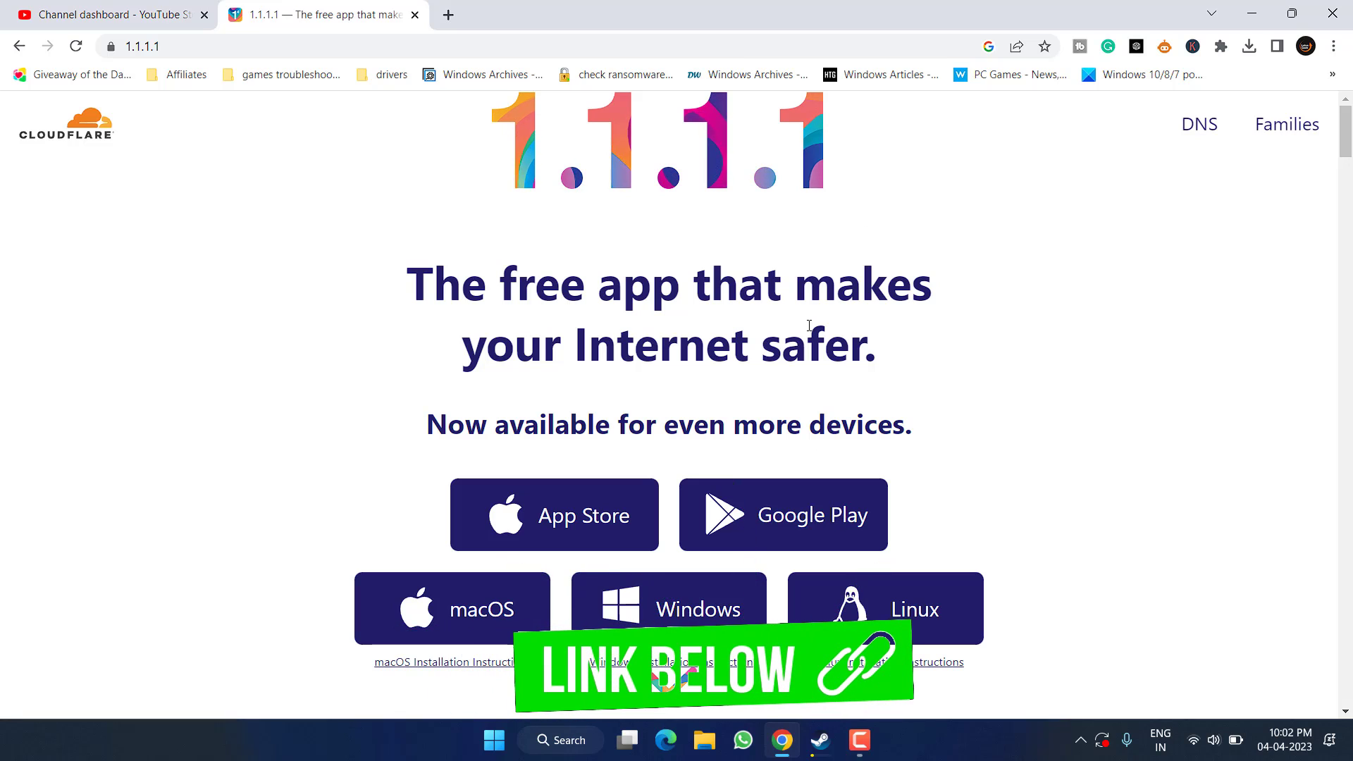
scroll(630, 221, "down", 2)
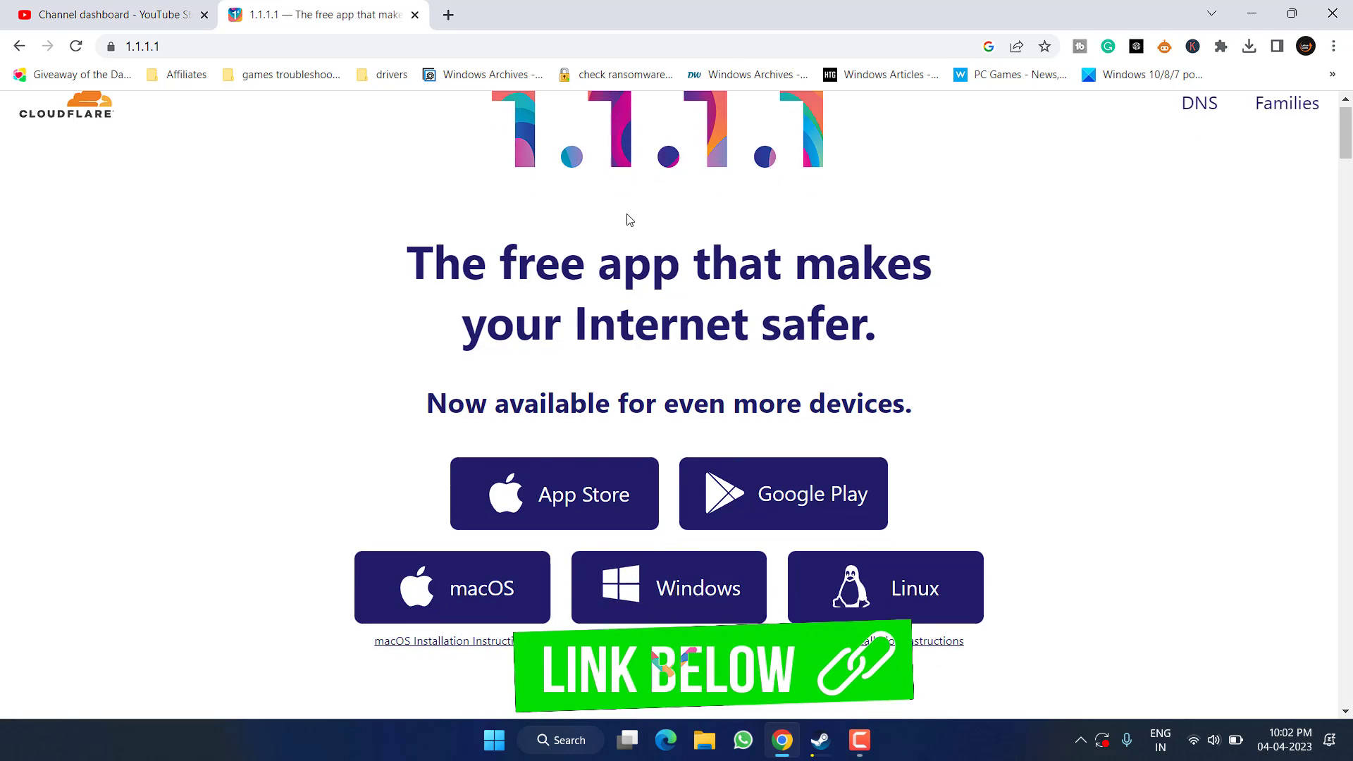
left_click(698, 435)
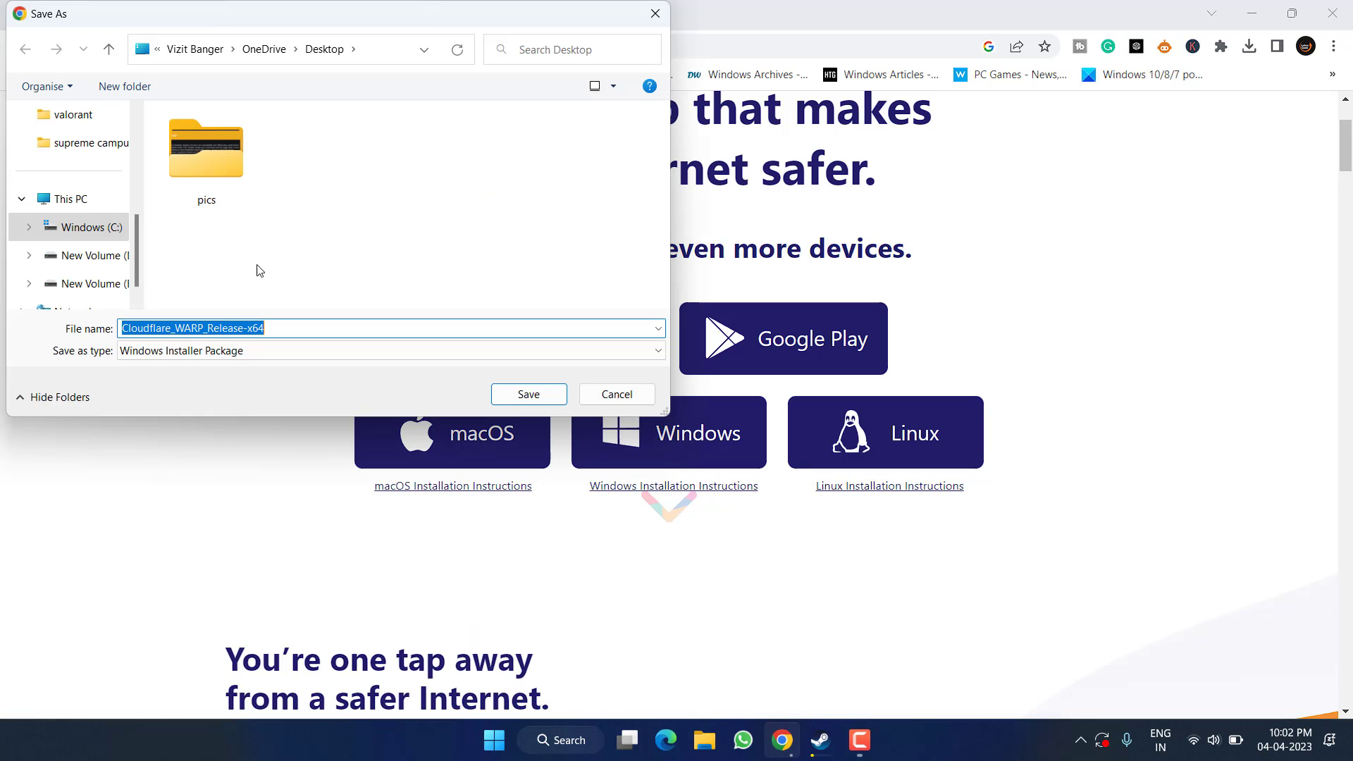
scroll(88, 247, "up", 5)
left_click(74, 172)
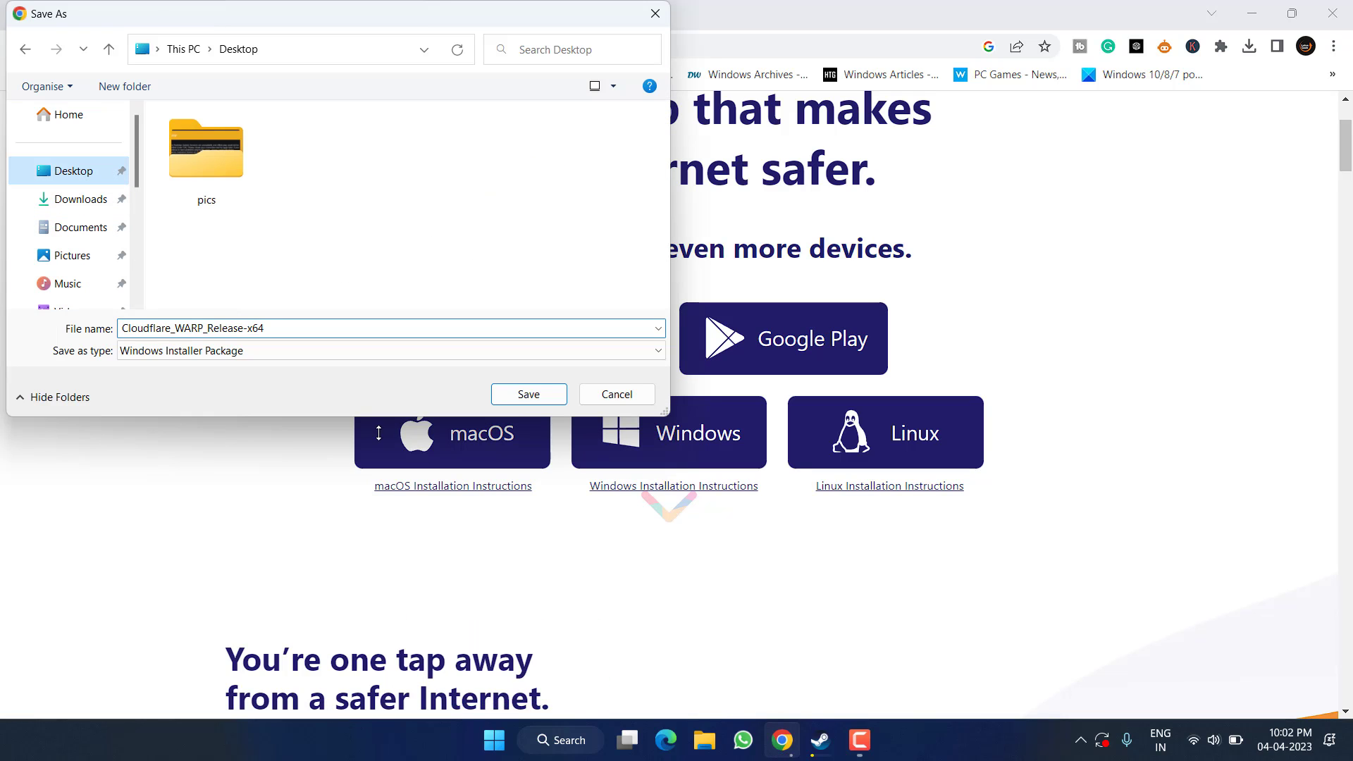
left_click(529, 394)
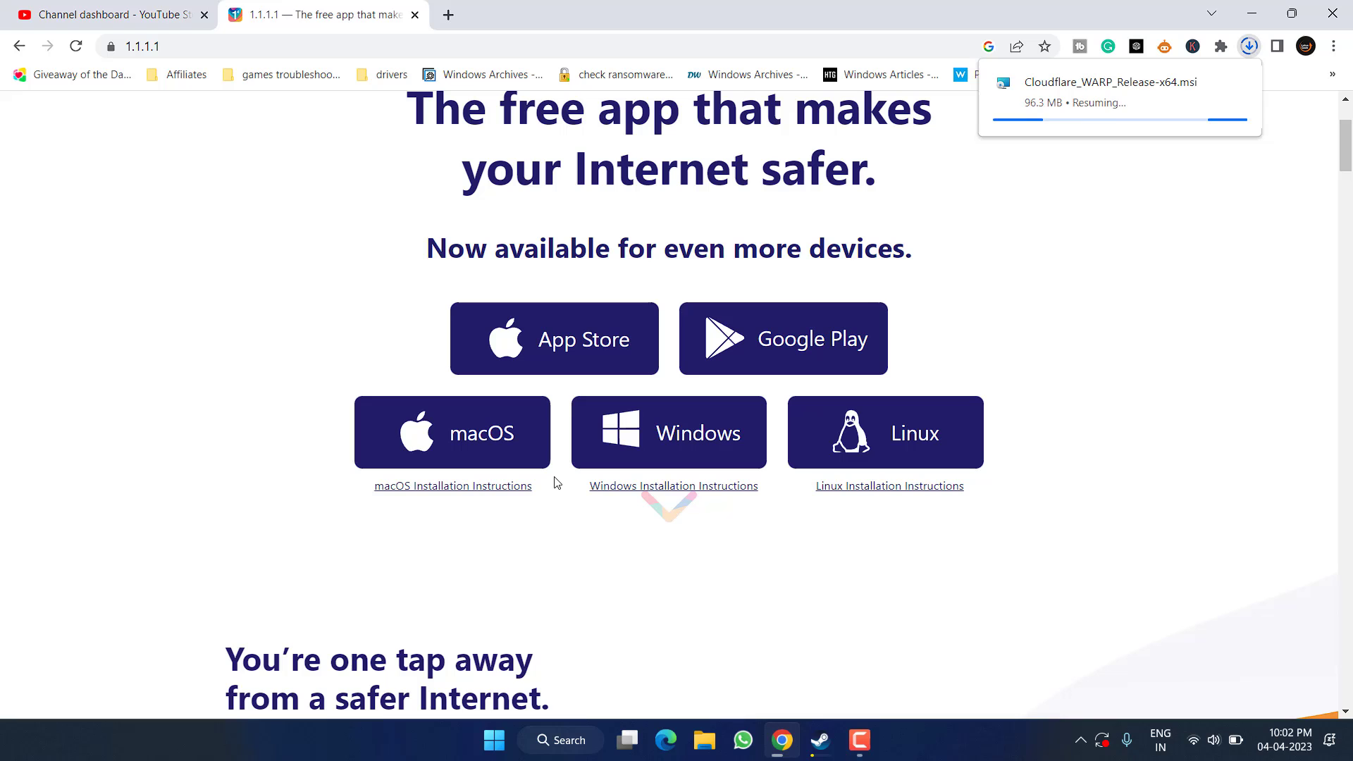
Run the WARP installer from the desktop and complete the setup wizard through Install and Finish
left_click(1243, 5)
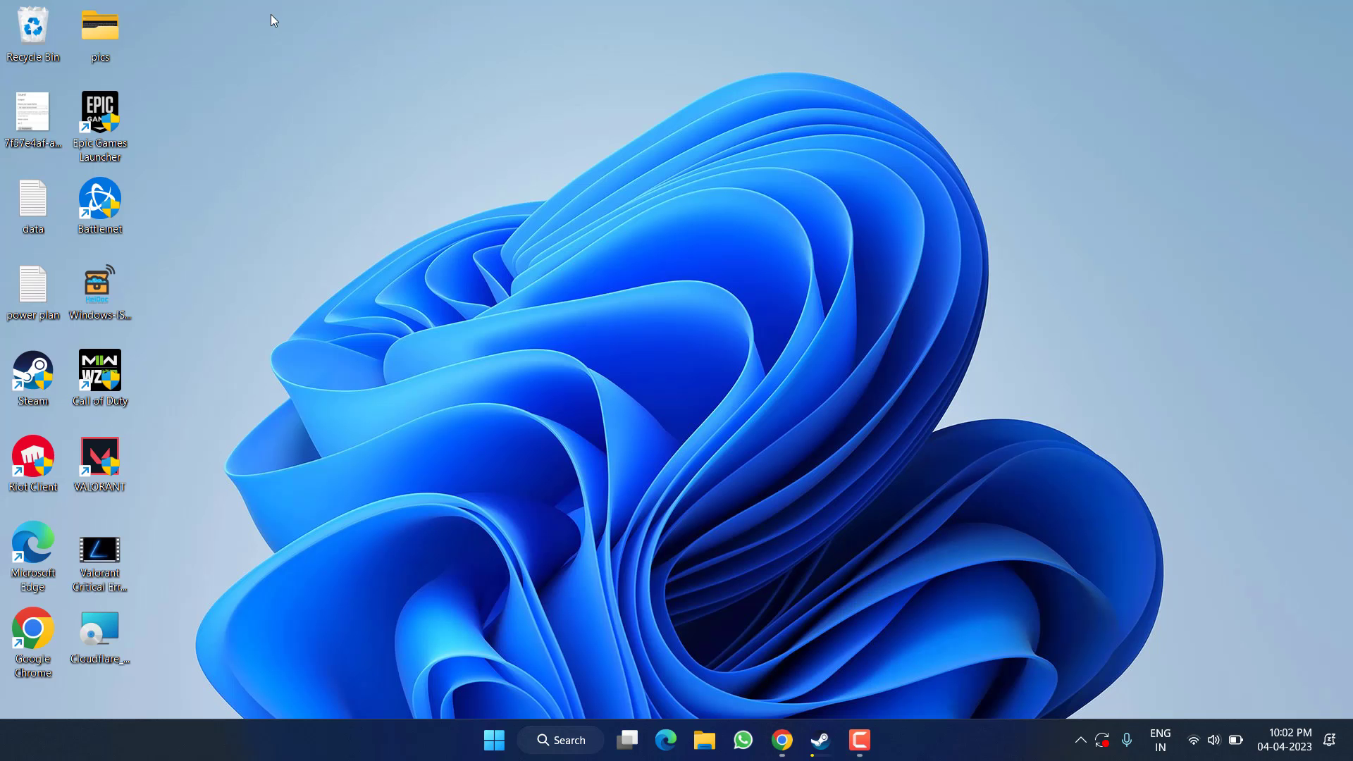
double_click(102, 631)
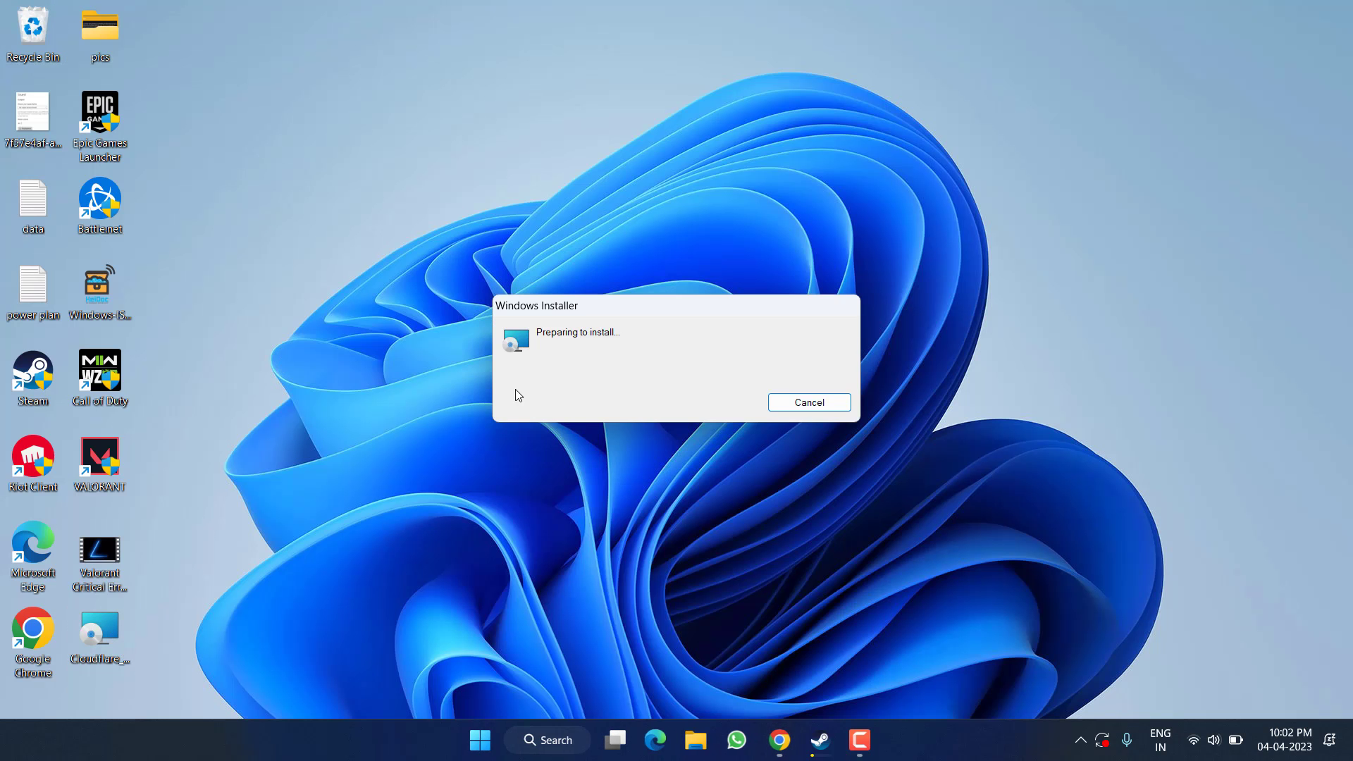
left_click(797, 505)
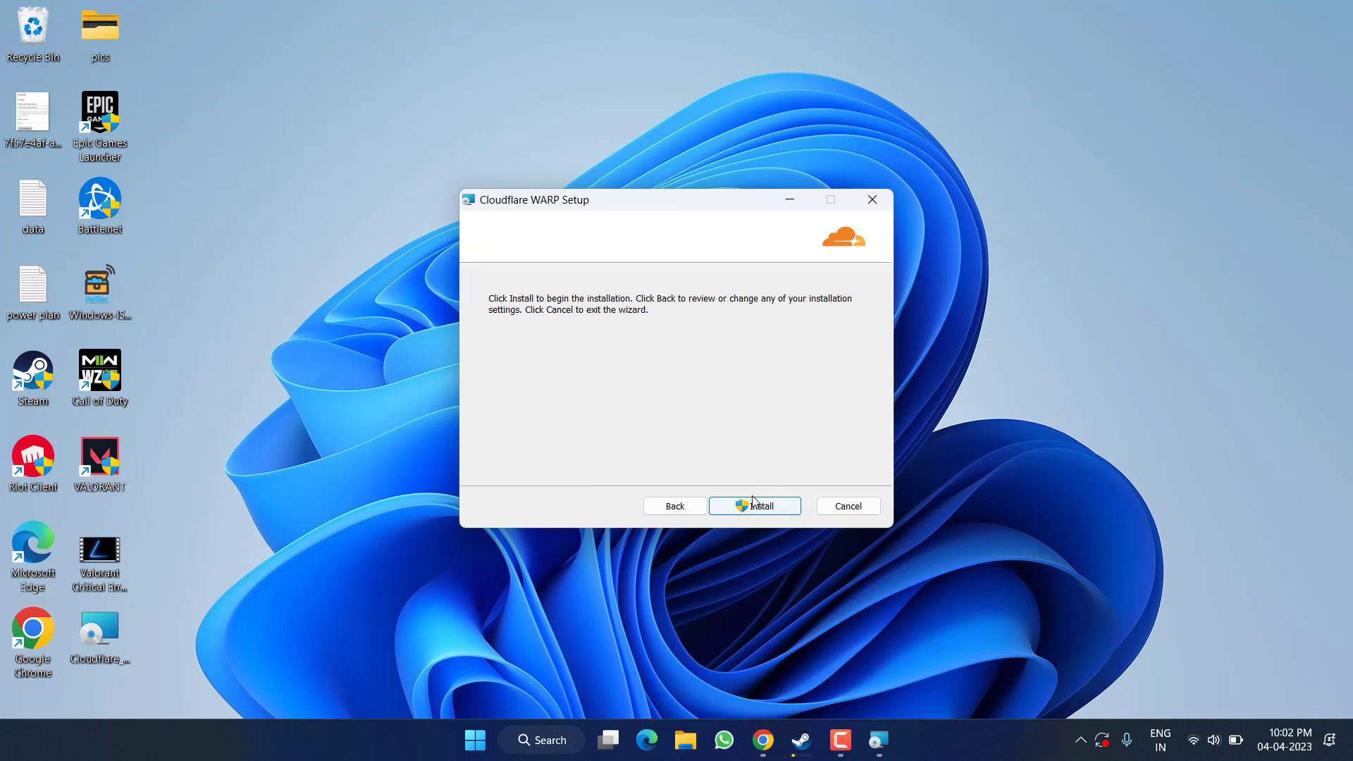
left_click(755, 506)
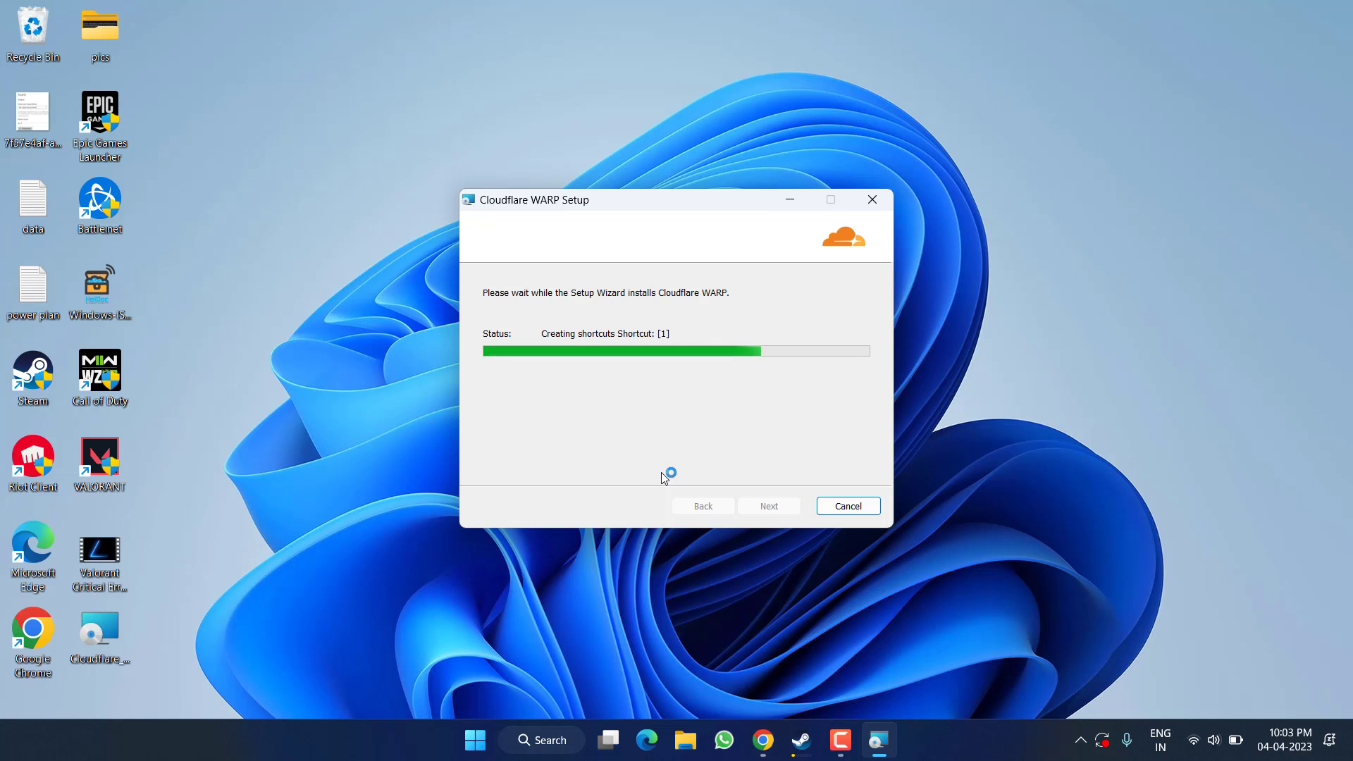
left_click(768, 504)
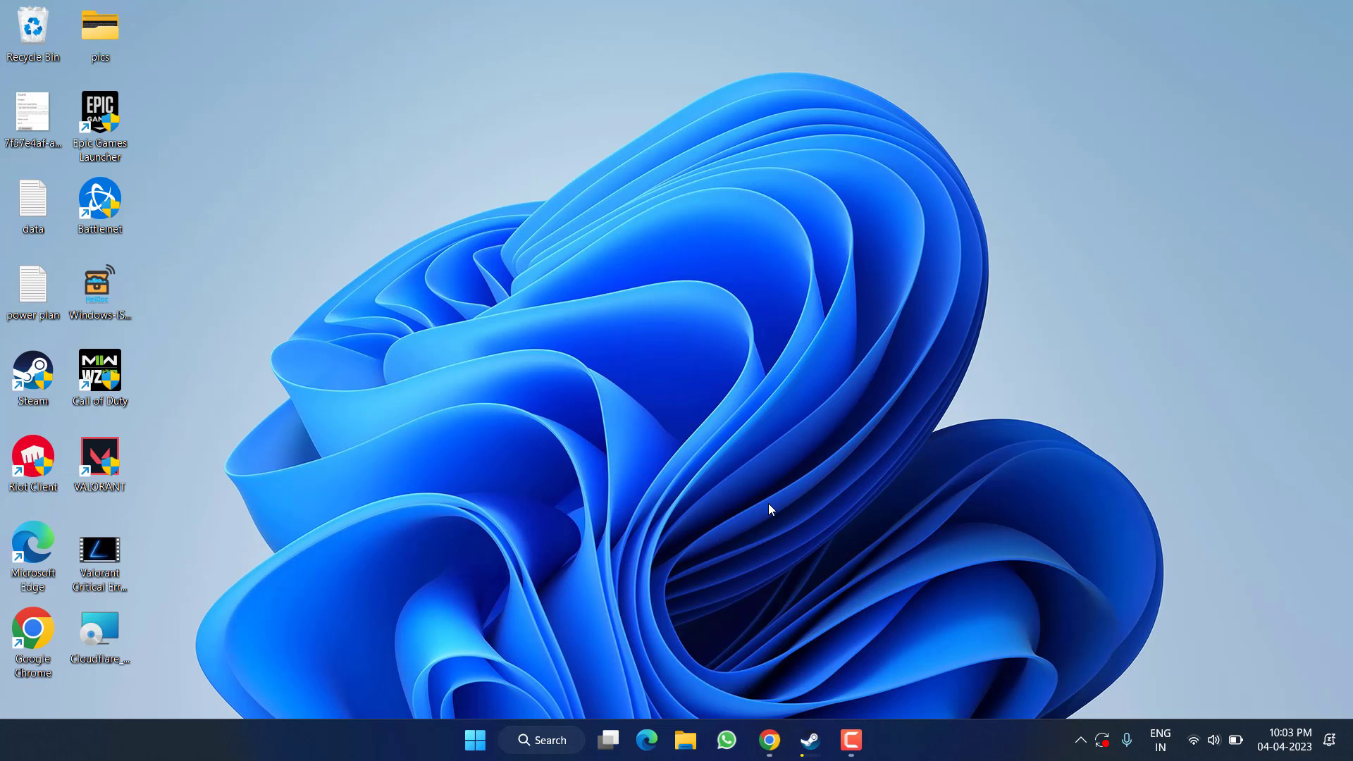
Open WARP from the system tray, accept the privacy commitment, and toggle it on to Connected
left_click(876, 541)
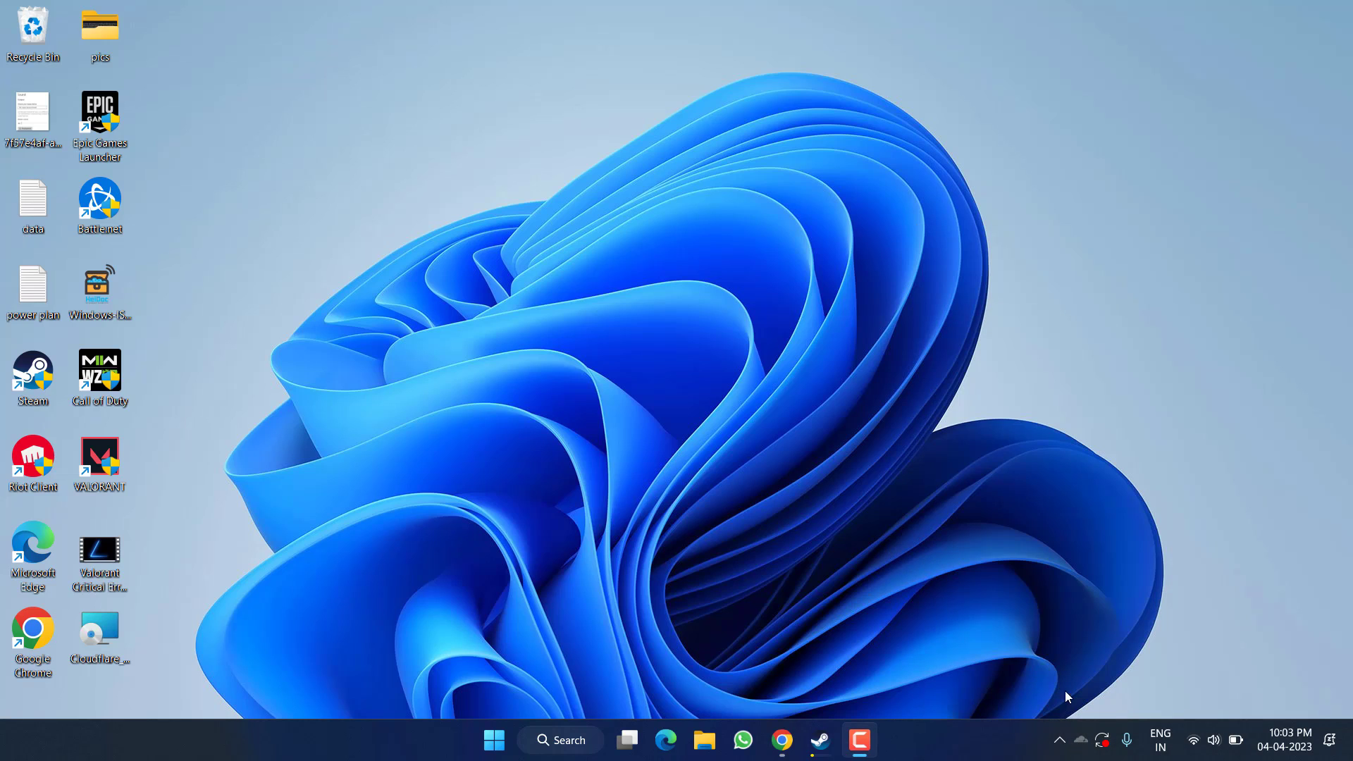
left_click(1081, 740)
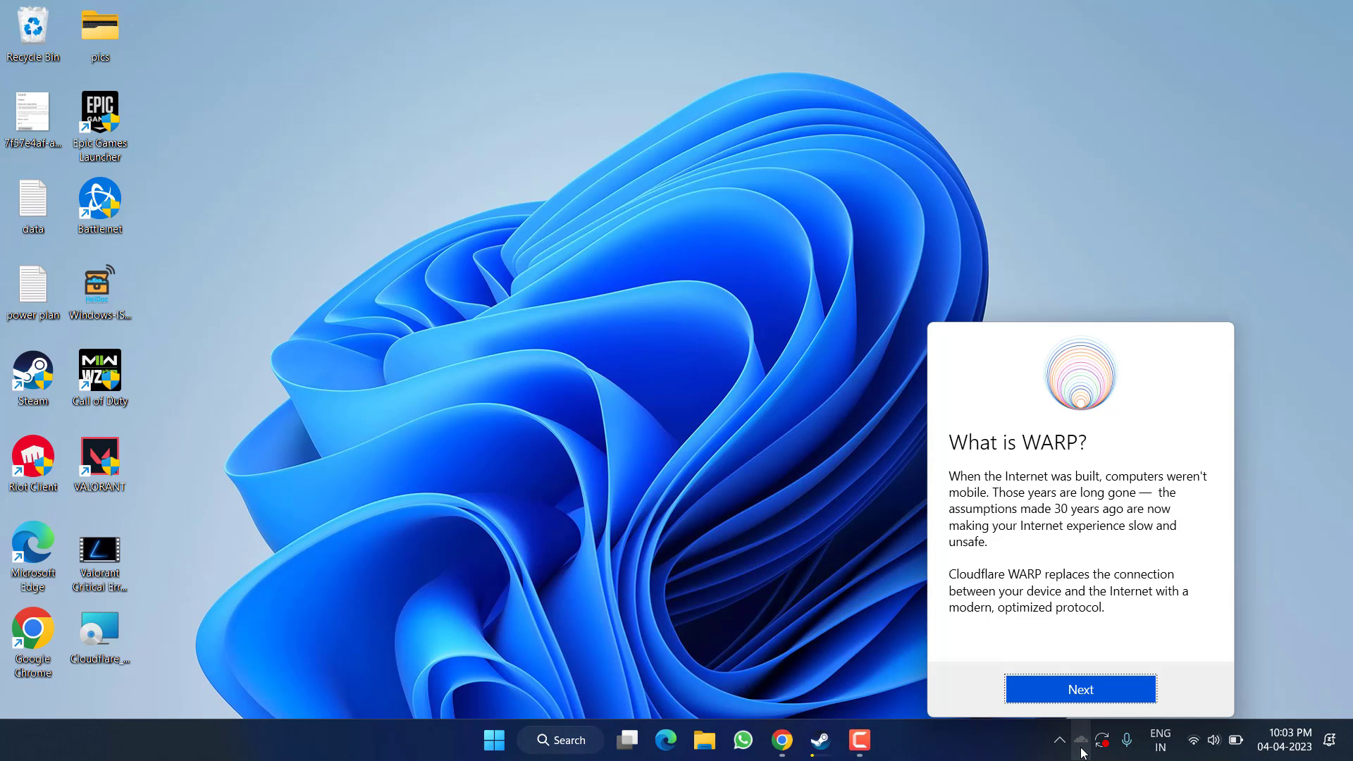
left_click(1080, 694)
left_click(1118, 694)
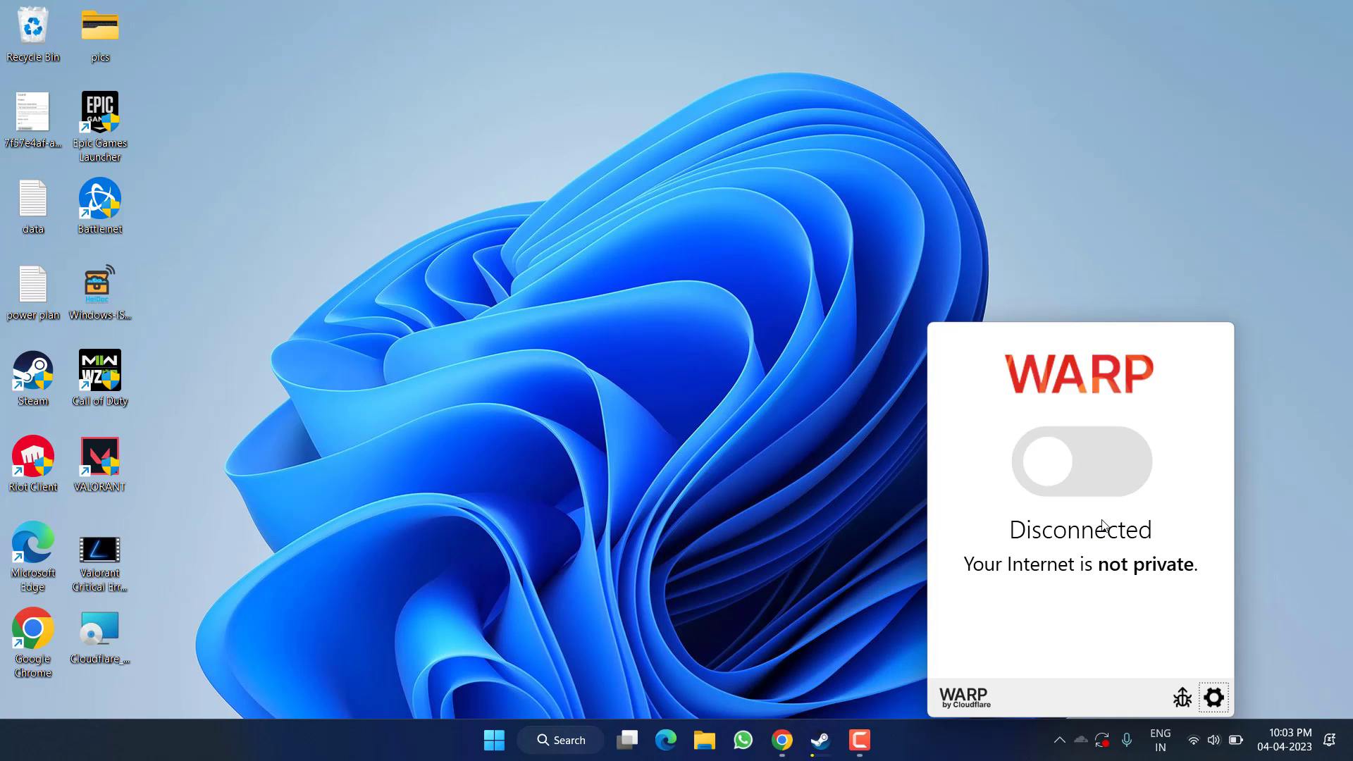
left_click(1098, 474)
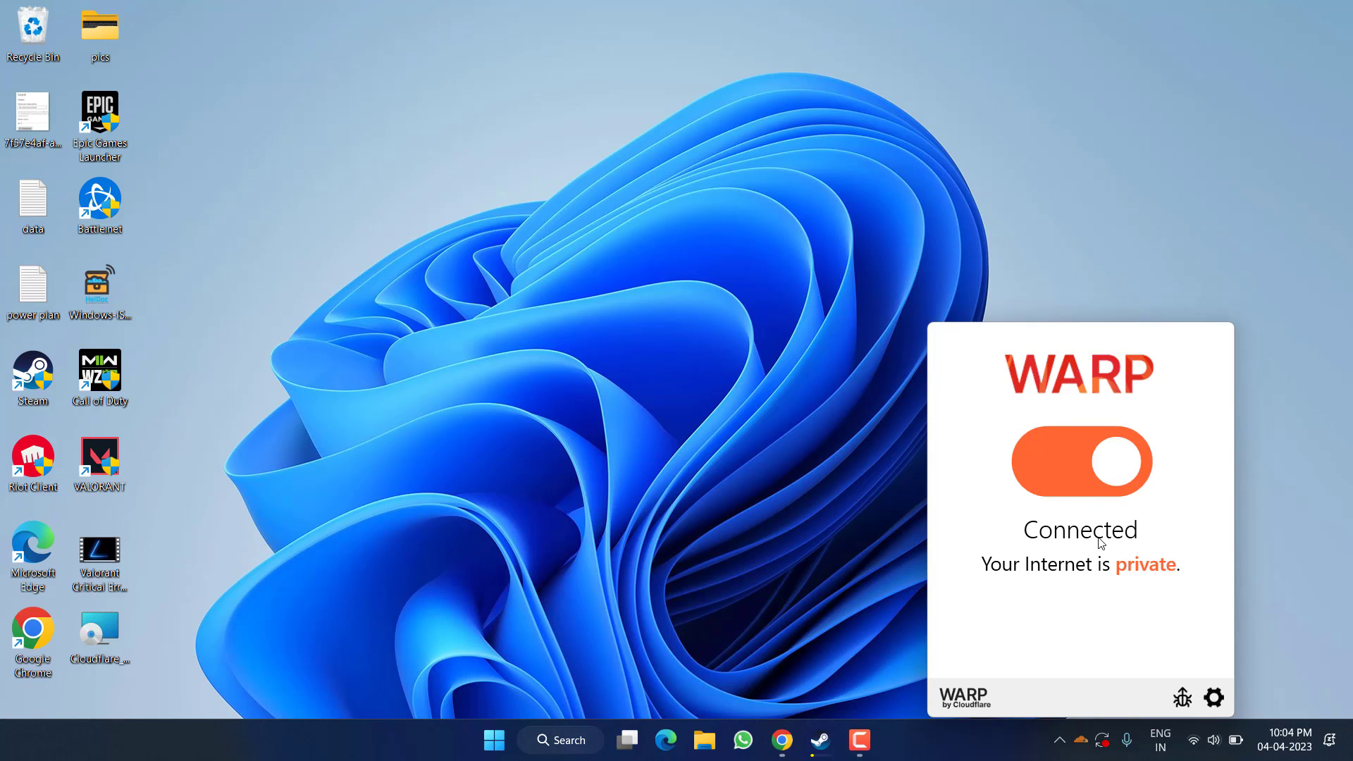
left_click(571, 462)
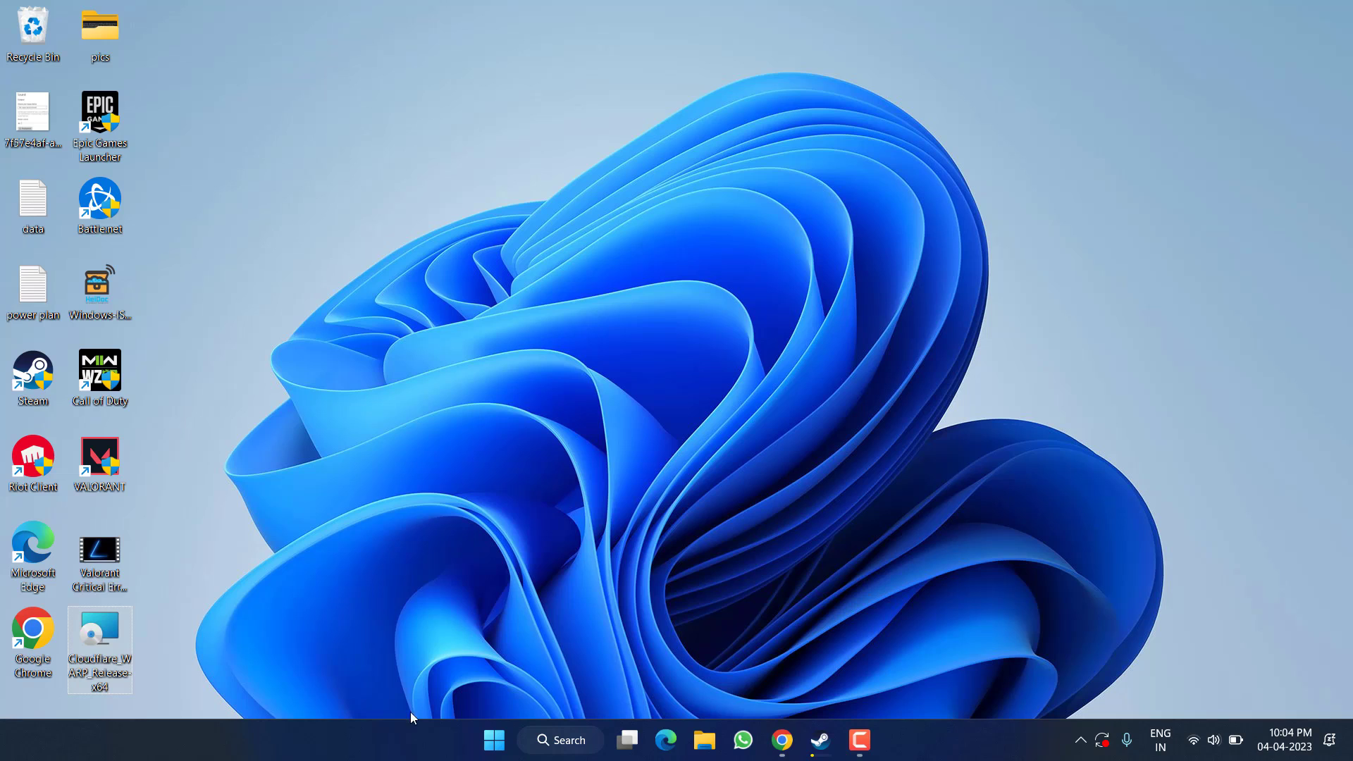
right_click(493, 740)
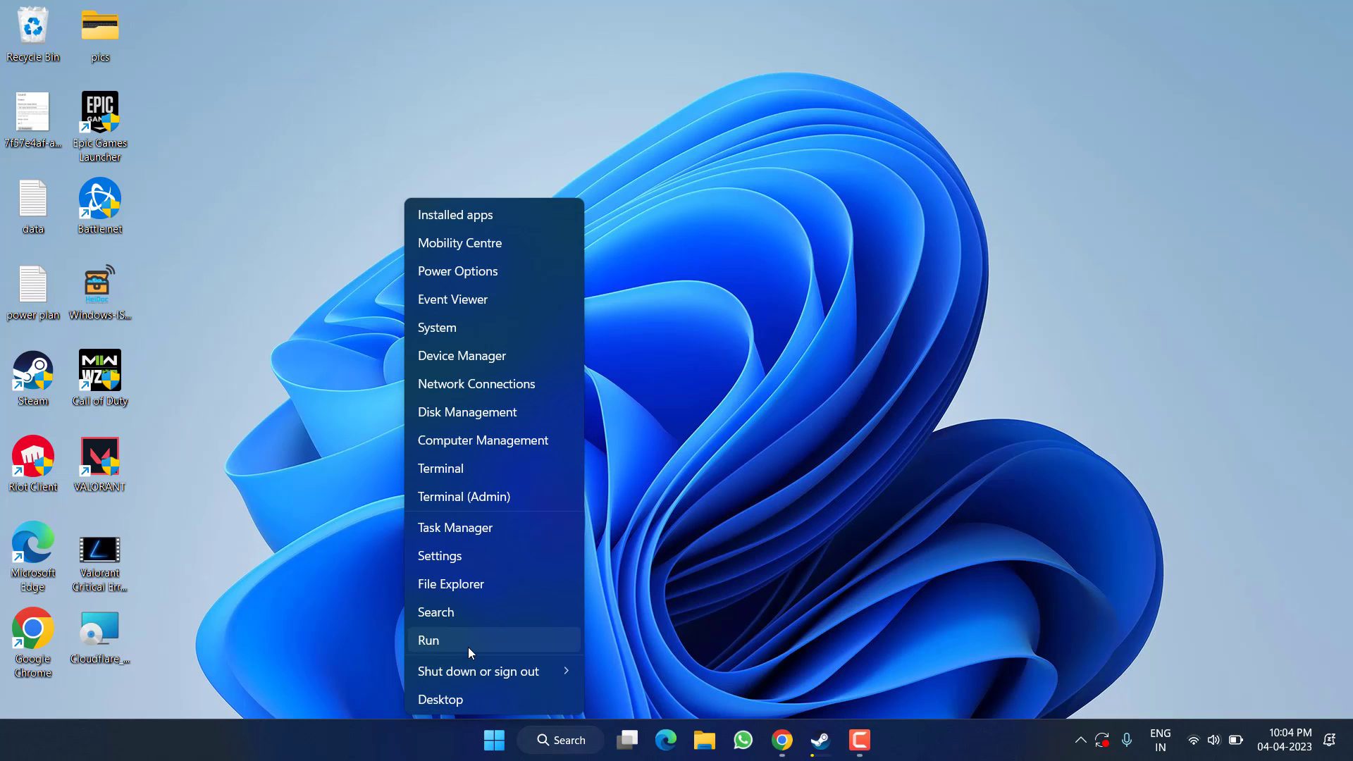
left_click(468, 647)
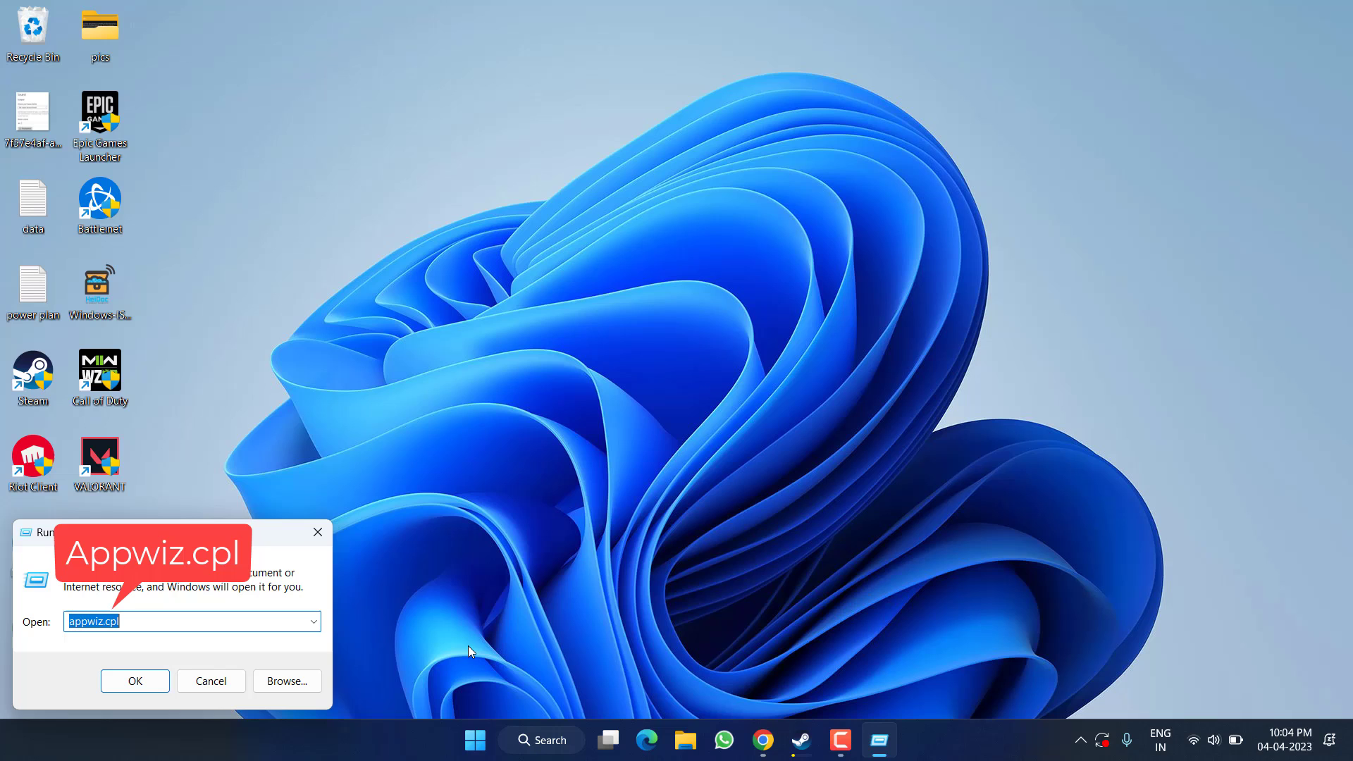
key("End")
key("Return")
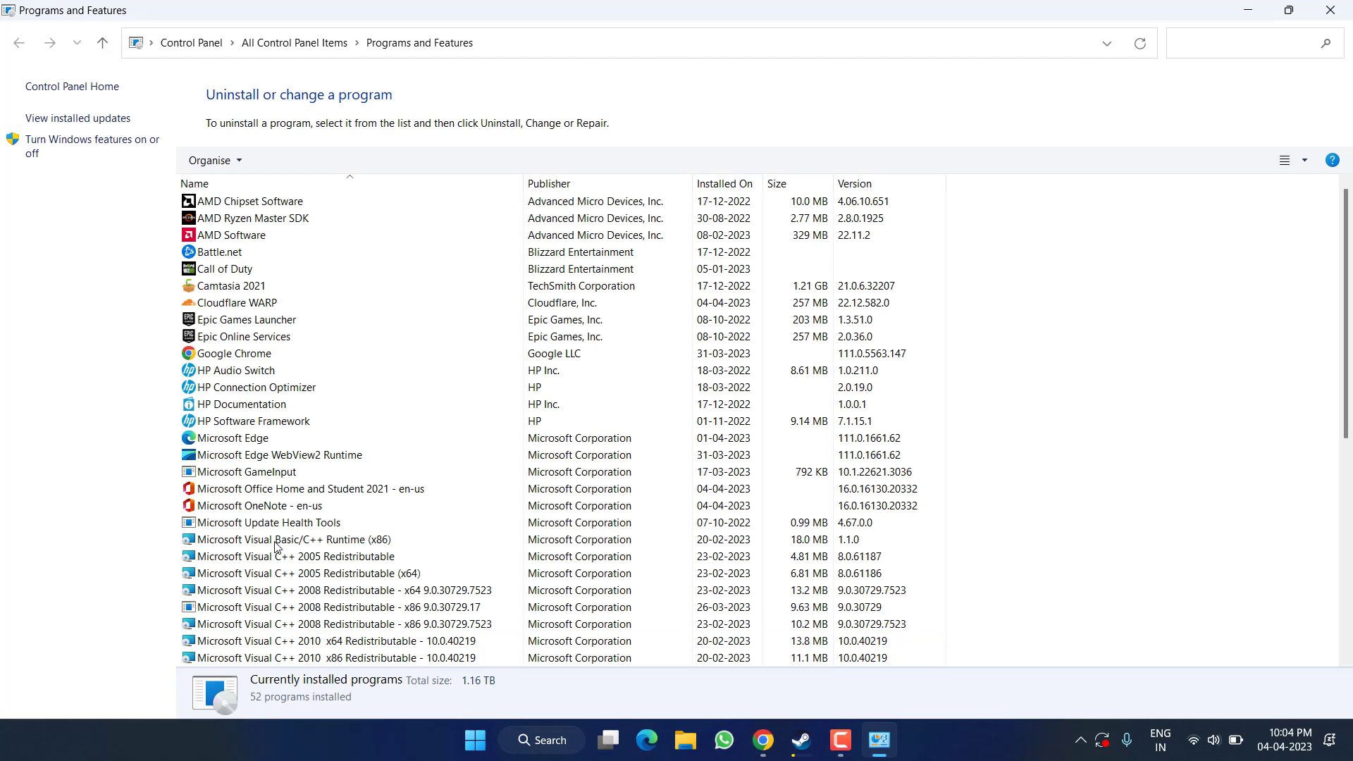
left_click(282, 558)
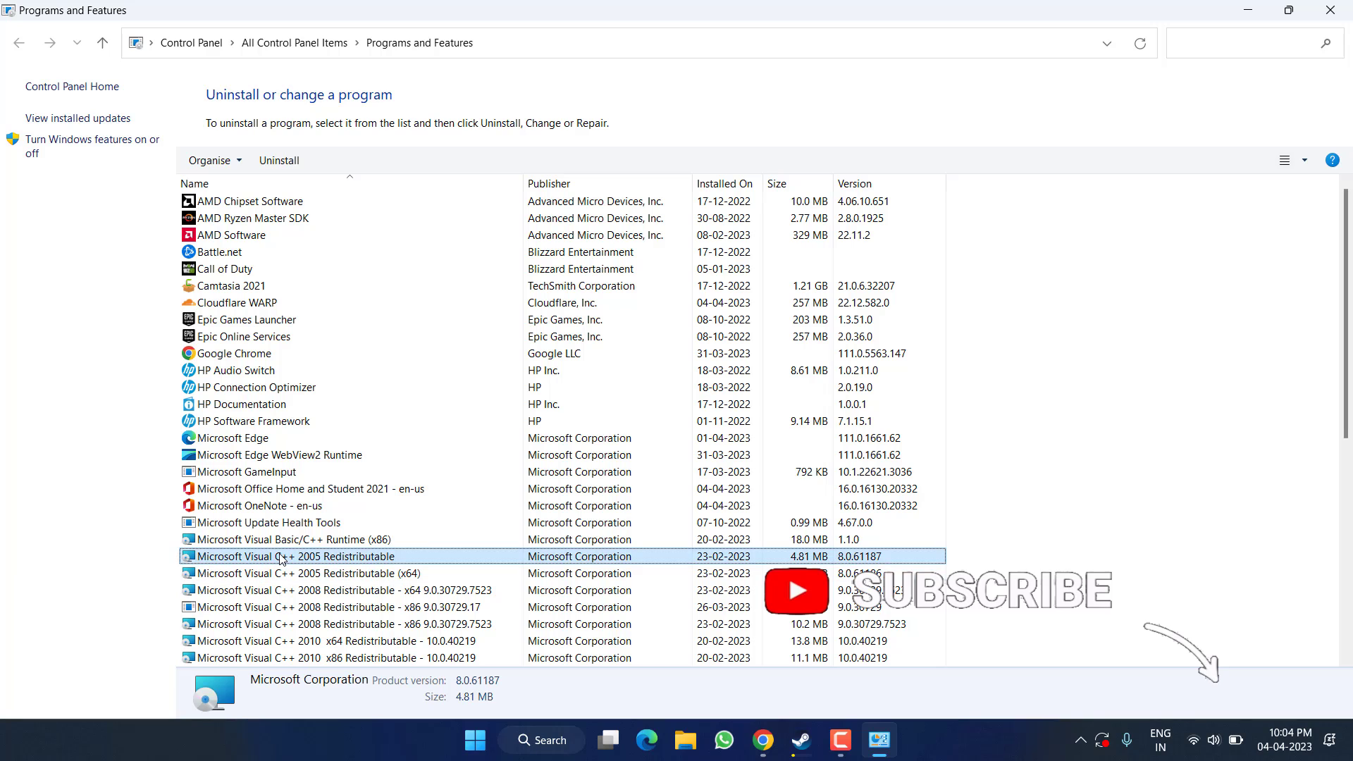
scroll(281, 557, "down", 8)
left_click(293, 540)
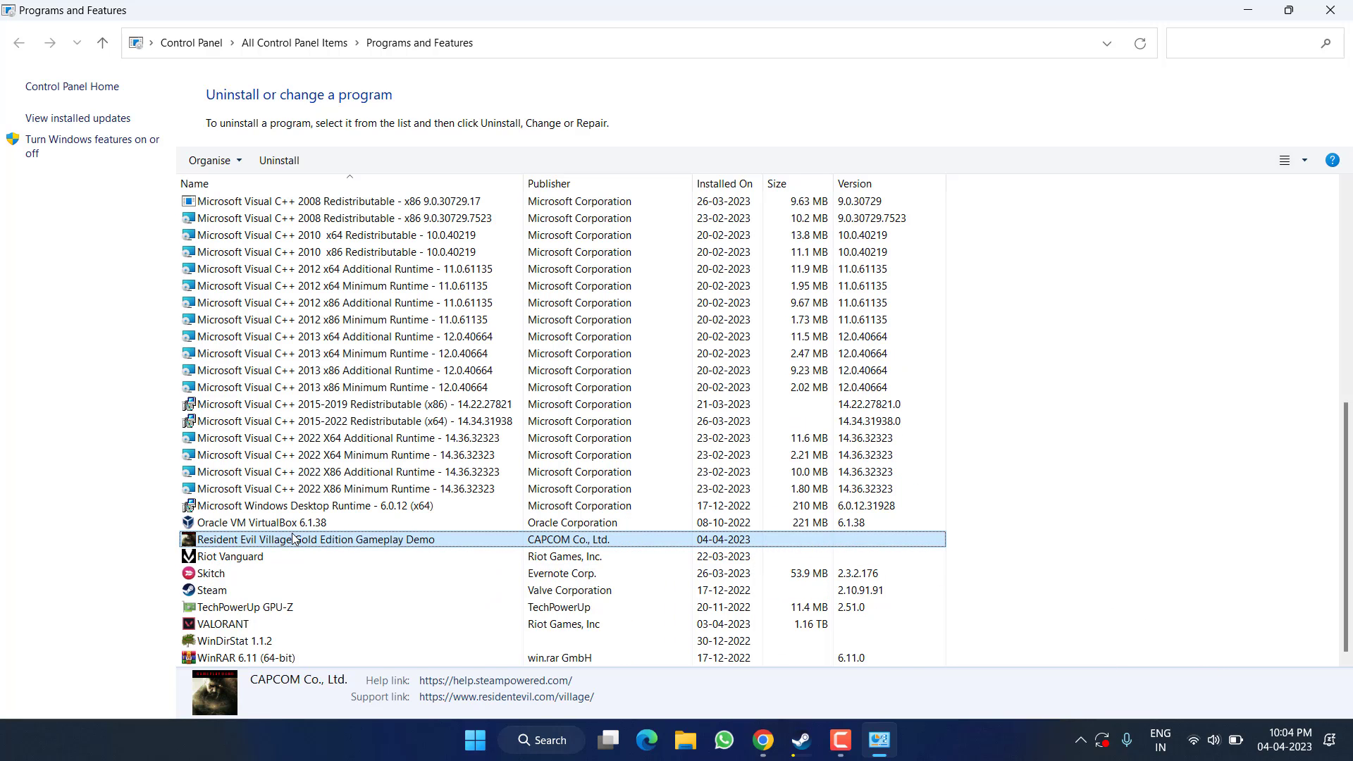
key("Down")
key("Down")
key("Up")
key("Up")
key("Down")
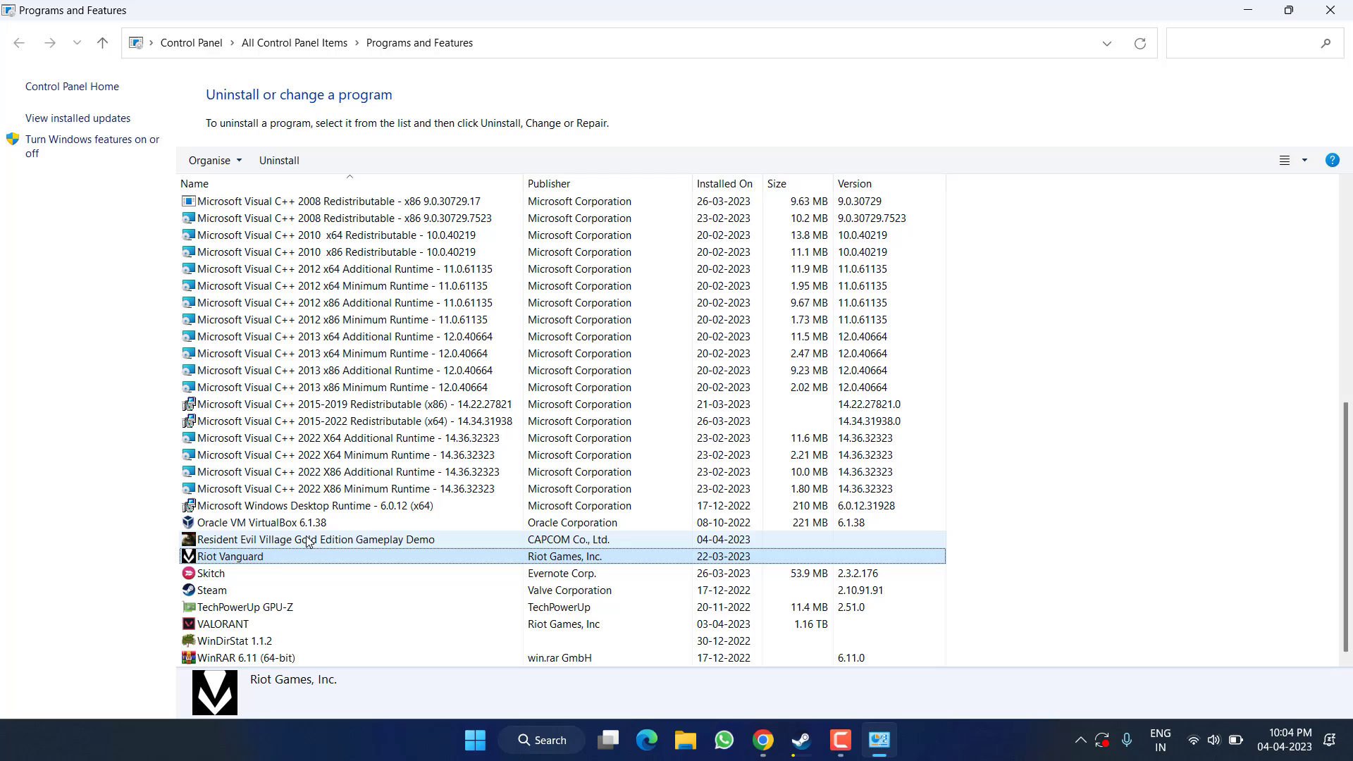
left_click(306, 540)
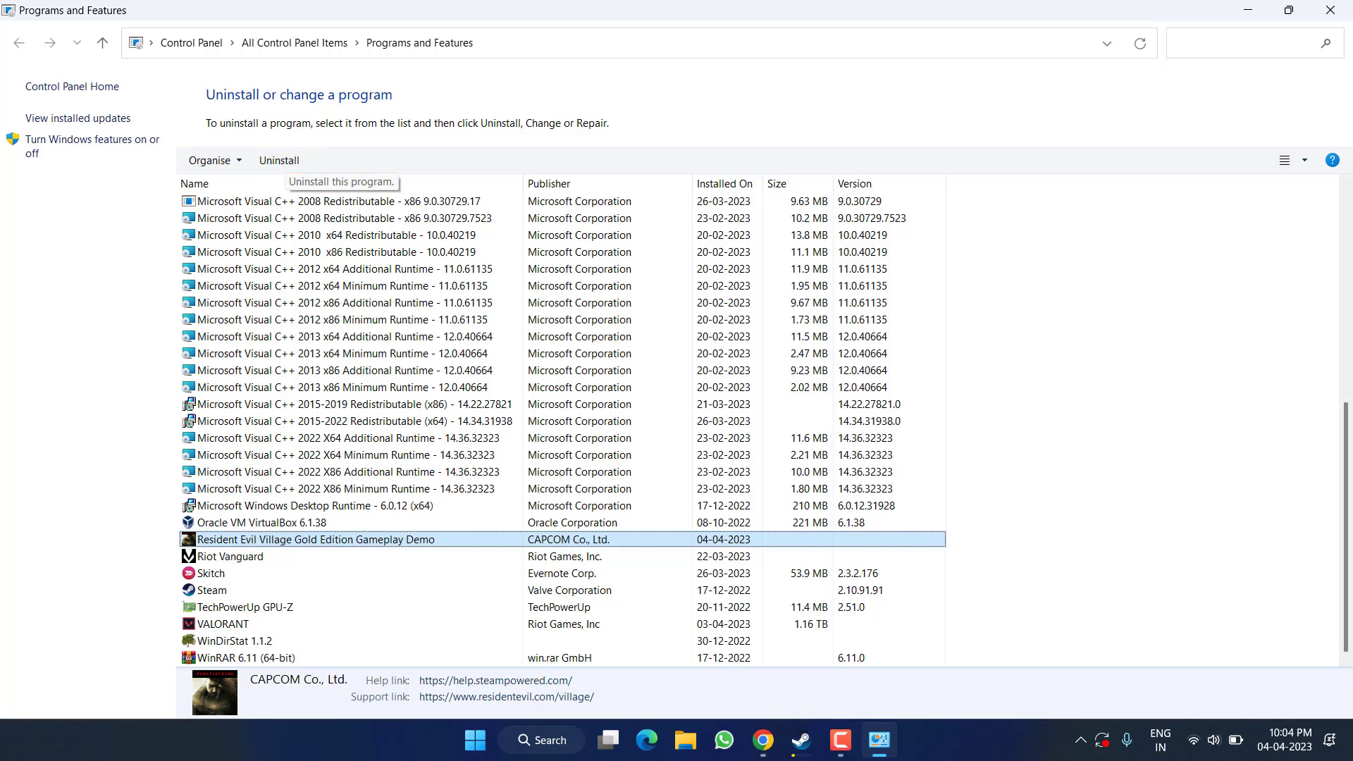
key("alt+F4")
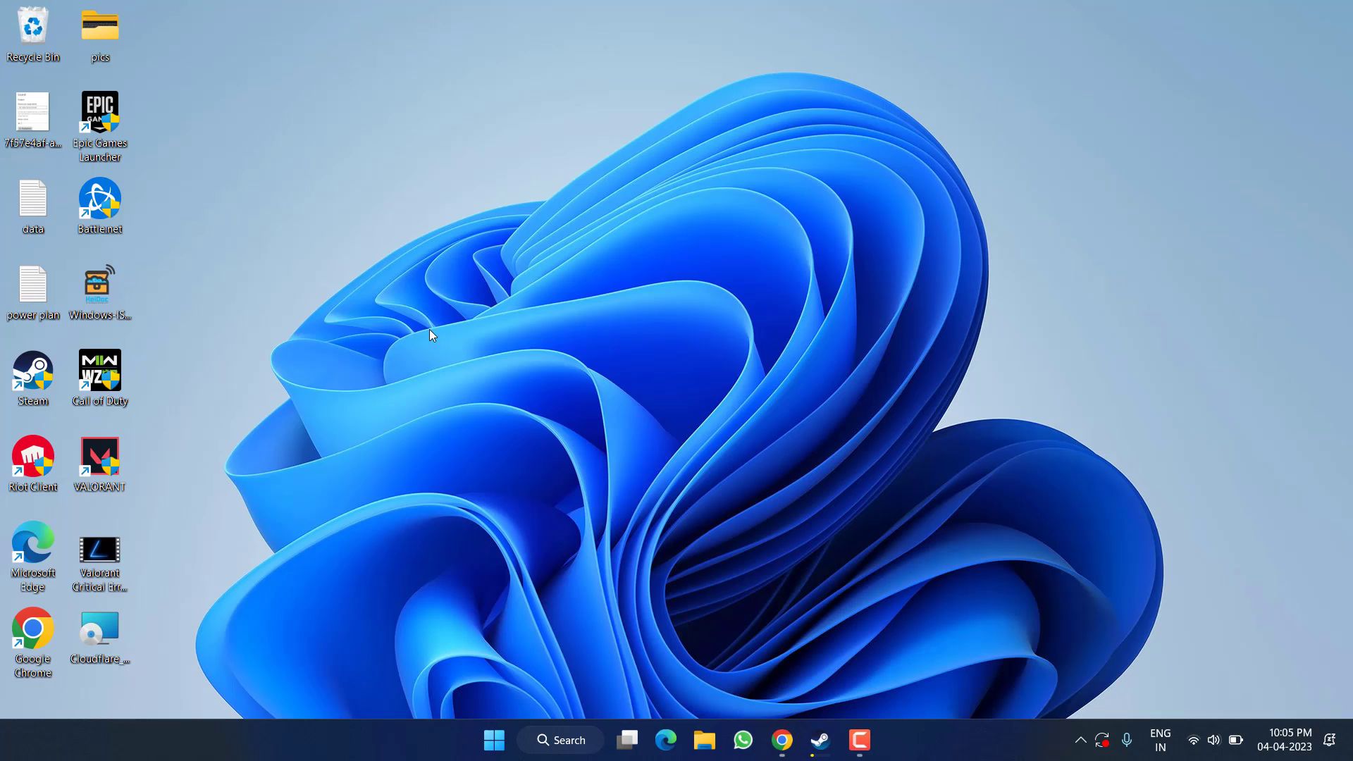
Delete the Launcher and Social Club folders from Documents\Rockstar Games
key("super+e")
double_click(695, 74)
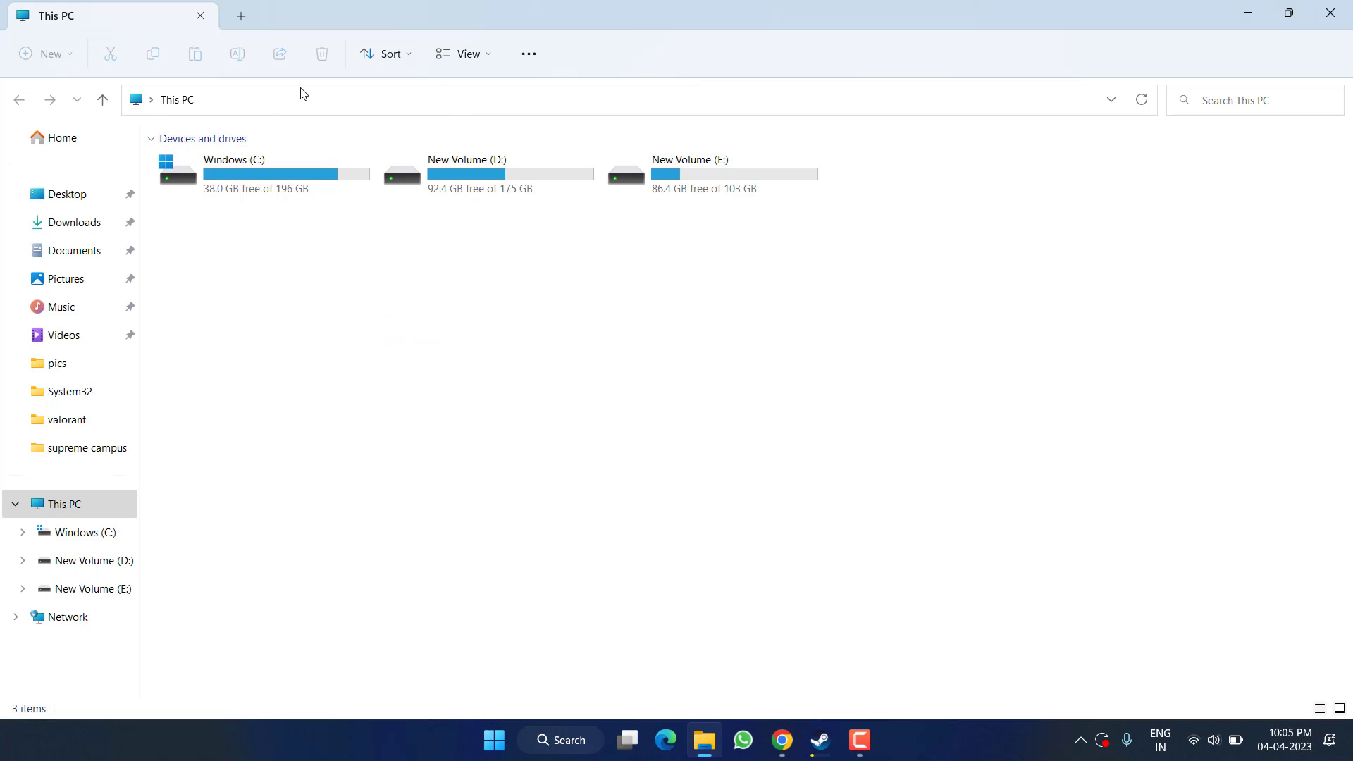
left_click(79, 254)
left_click(205, 289)
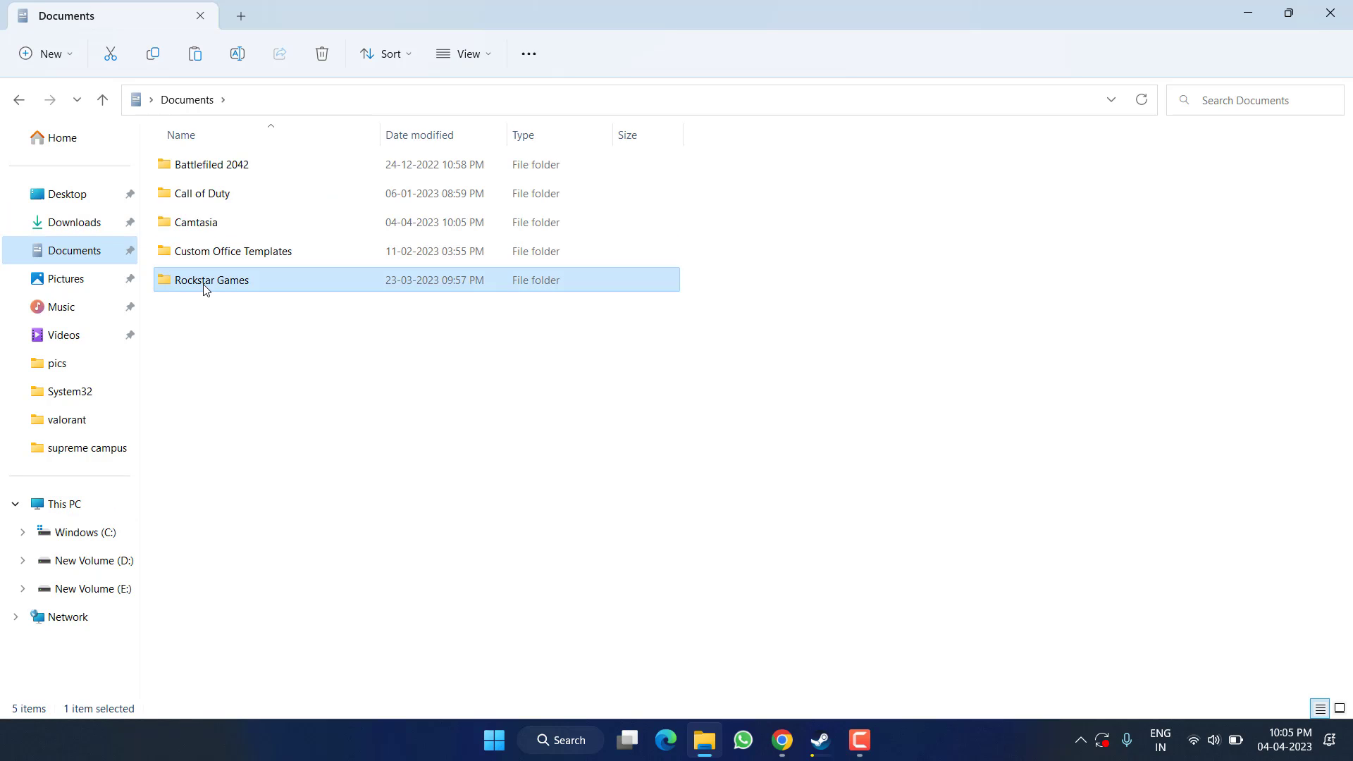
double_click(245, 284)
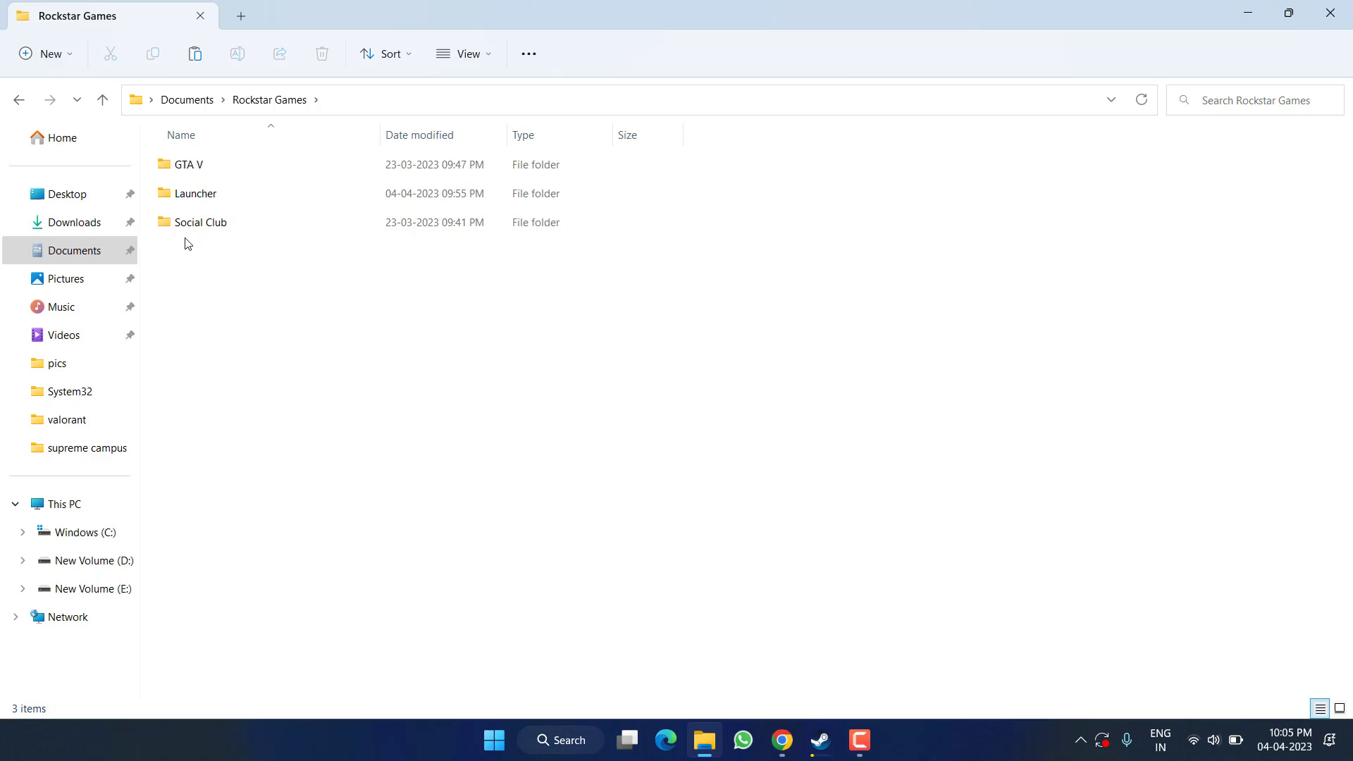
left_click(198, 203)
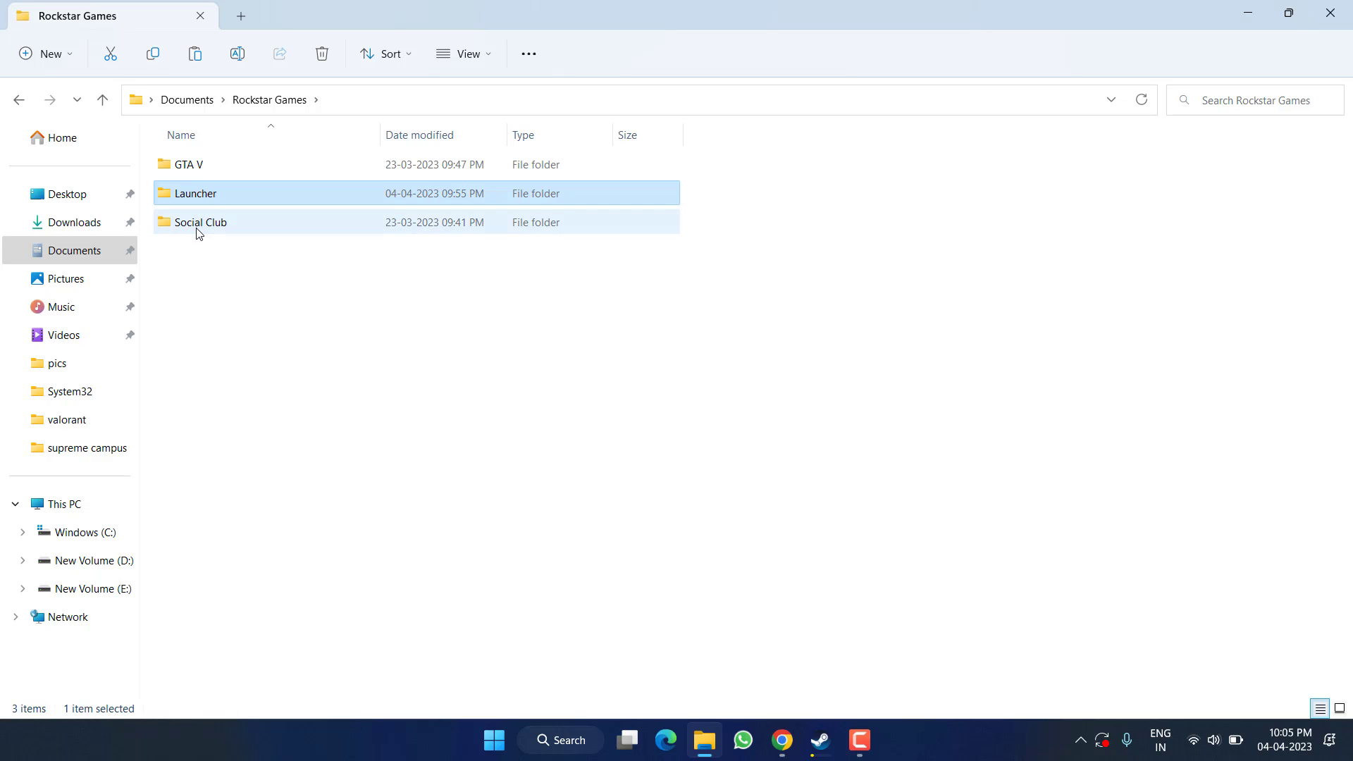
left_click(197, 227, "ctrl")
right_click(196, 226)
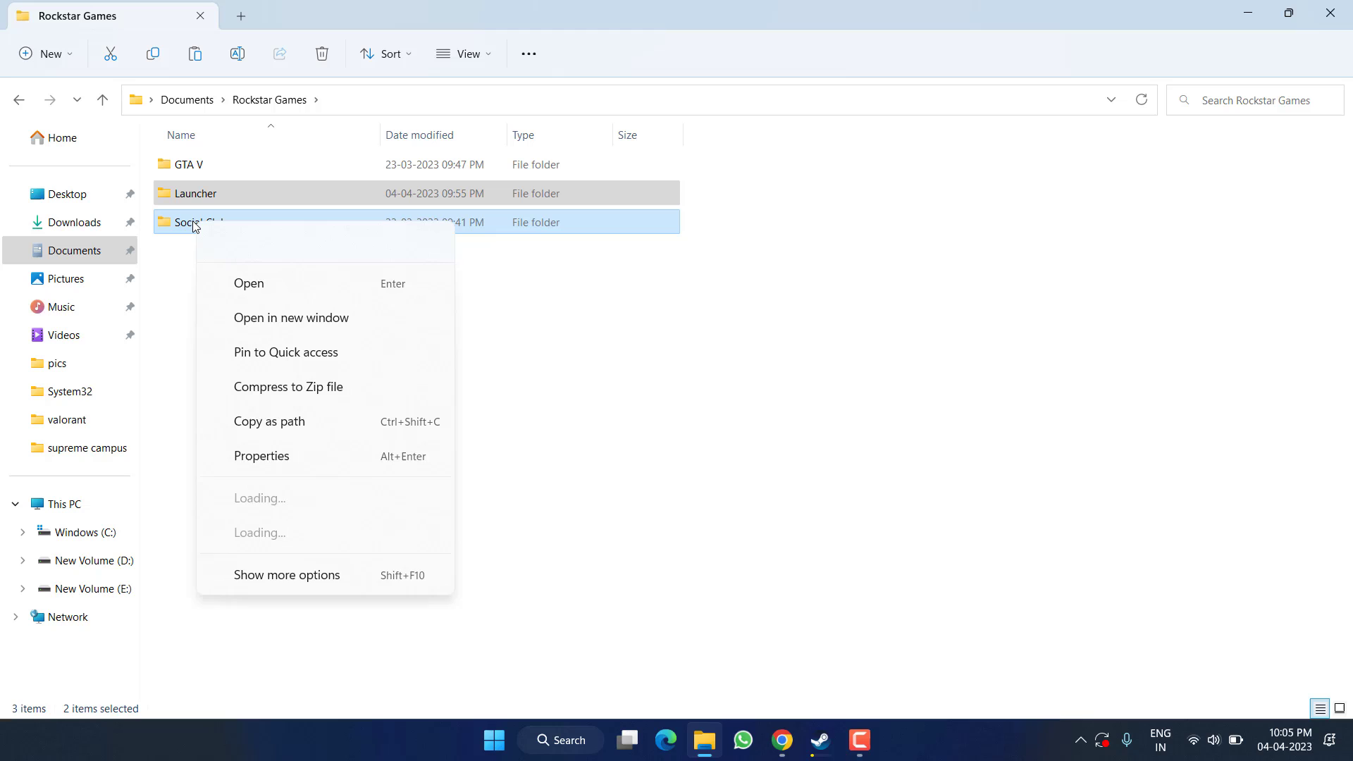
left_click(358, 242)
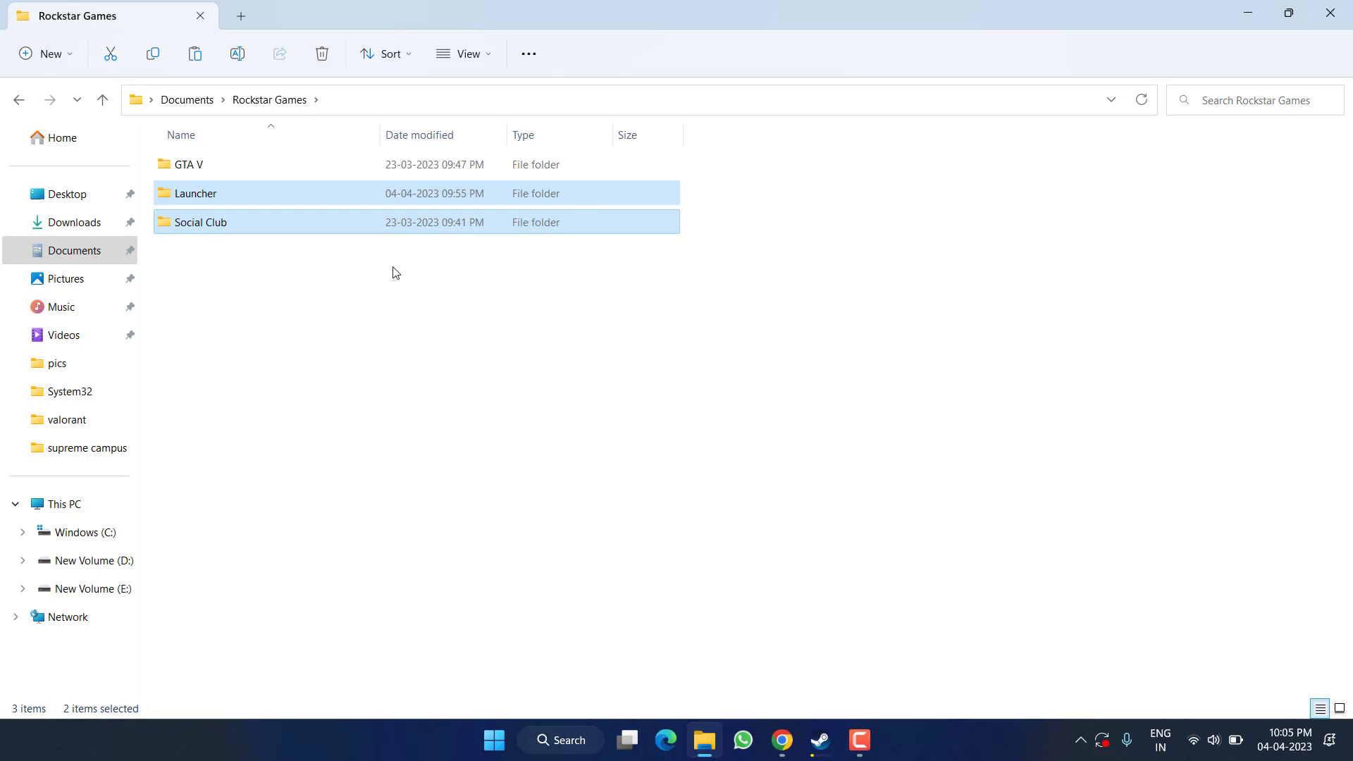
left_click(1348, 5)
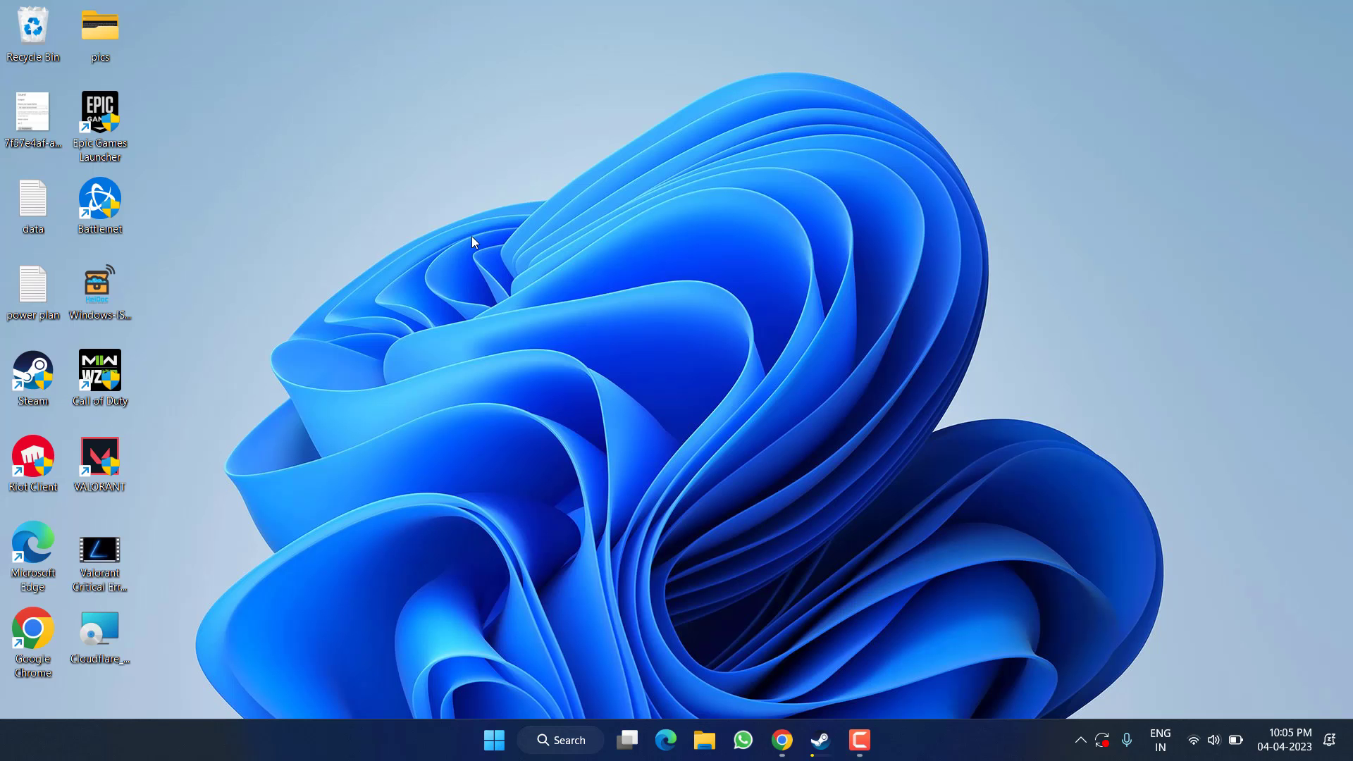
Delete the Launcher and Social Club folders from C:\Program Files\Rockstar Games
key("super+e")
double_click(275, 192)
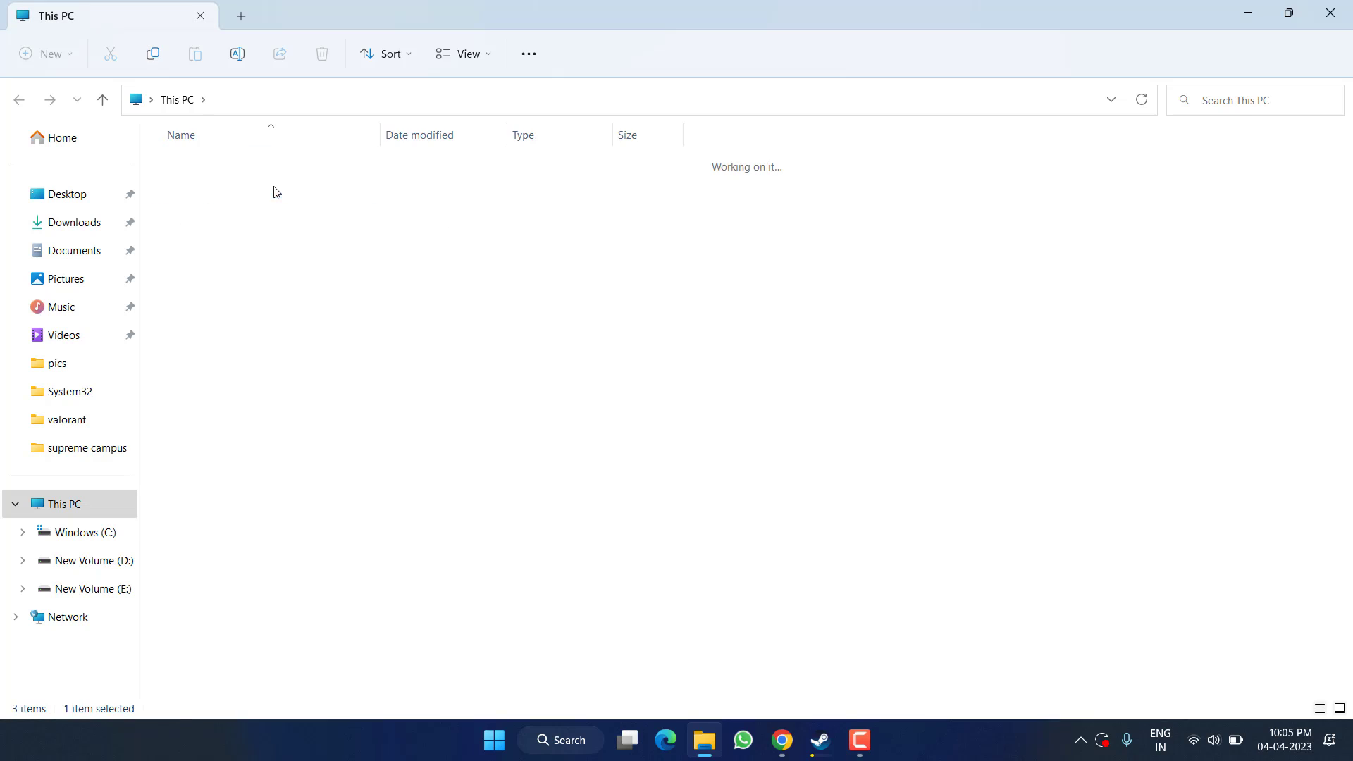
double_click(234, 341)
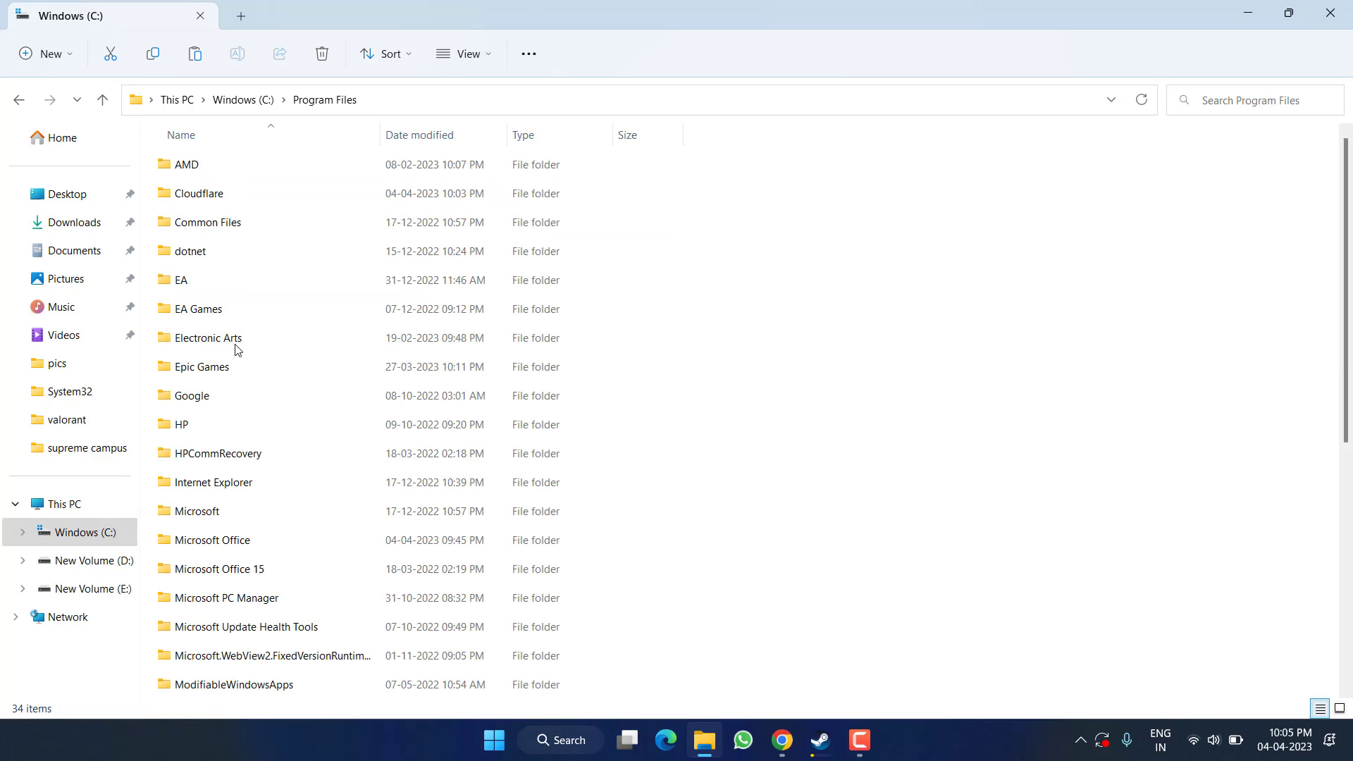
scroll(242, 347, "down", 5)
left_click(243, 346)
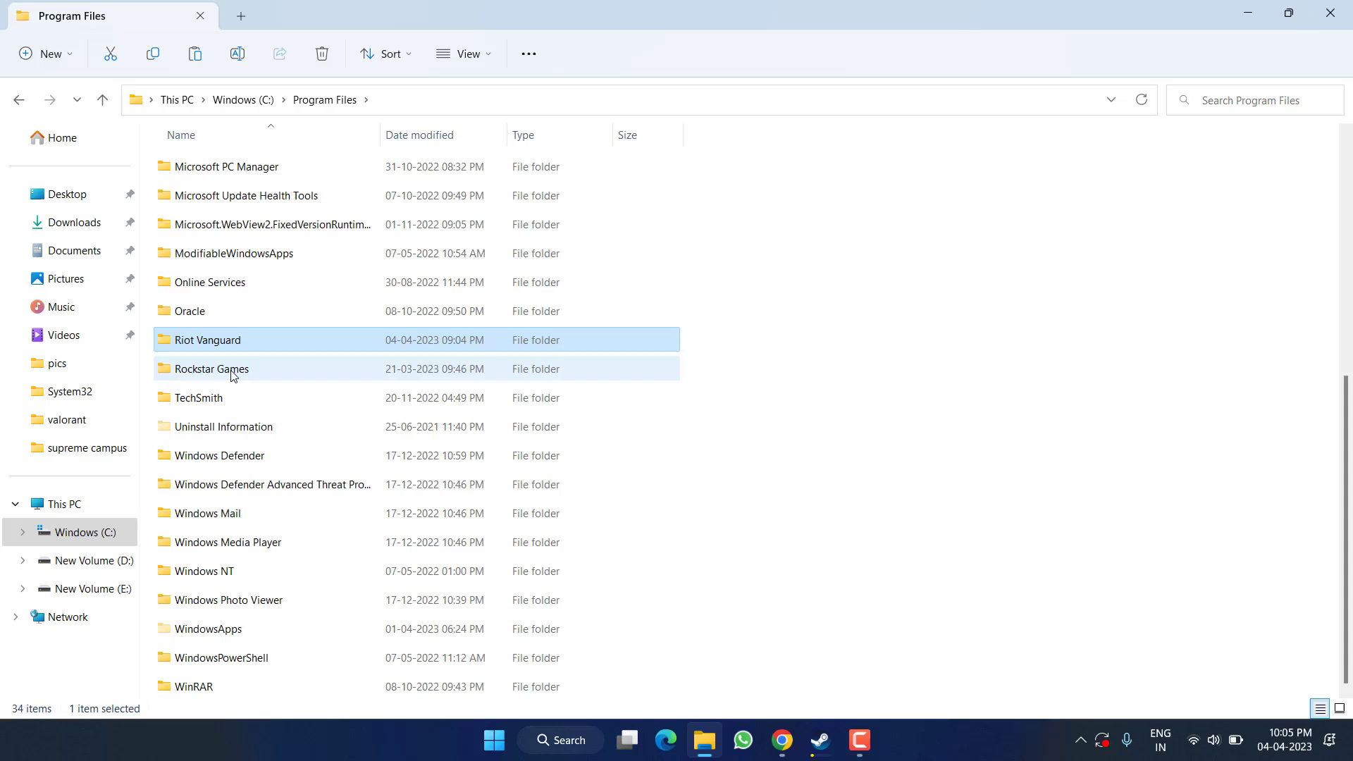
double_click(232, 370)
left_click_drag(213, 296, 209, 196)
right_click(212, 197)
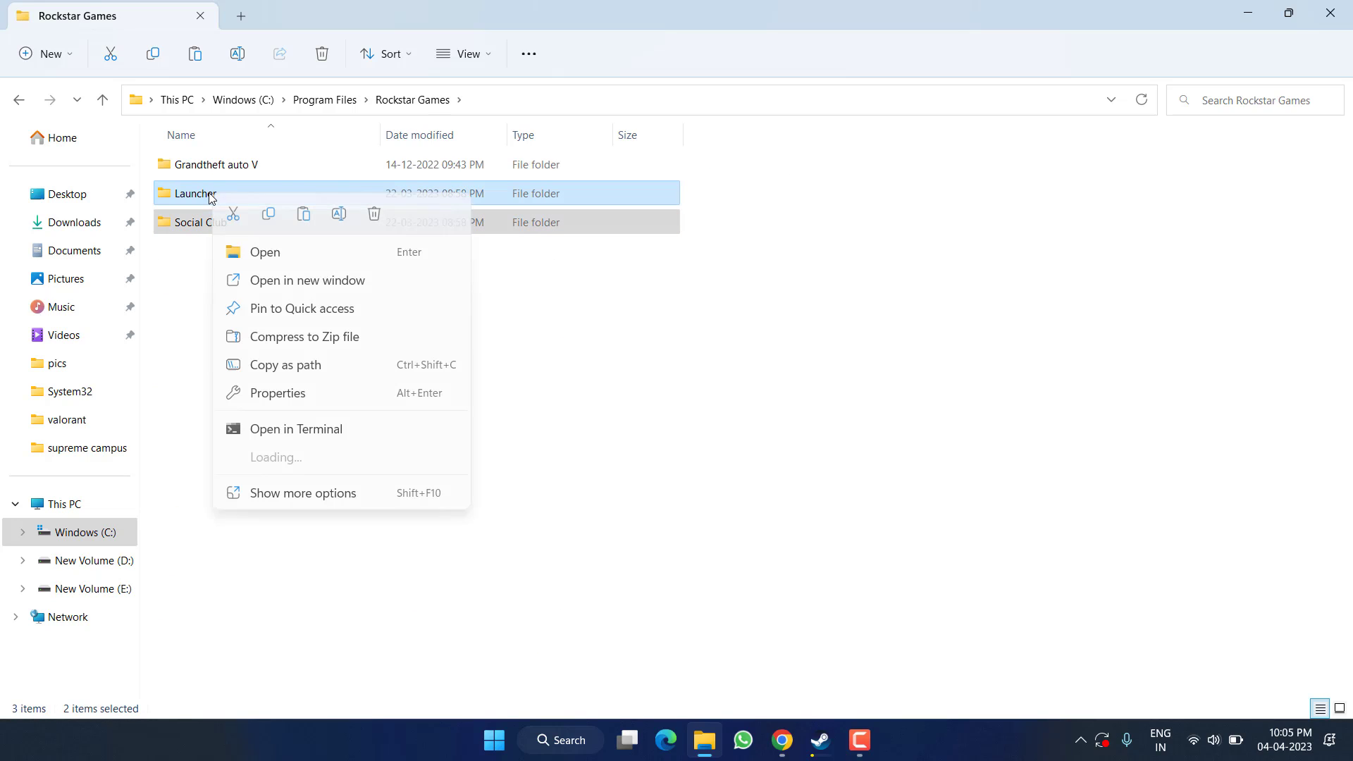
left_click(374, 214)
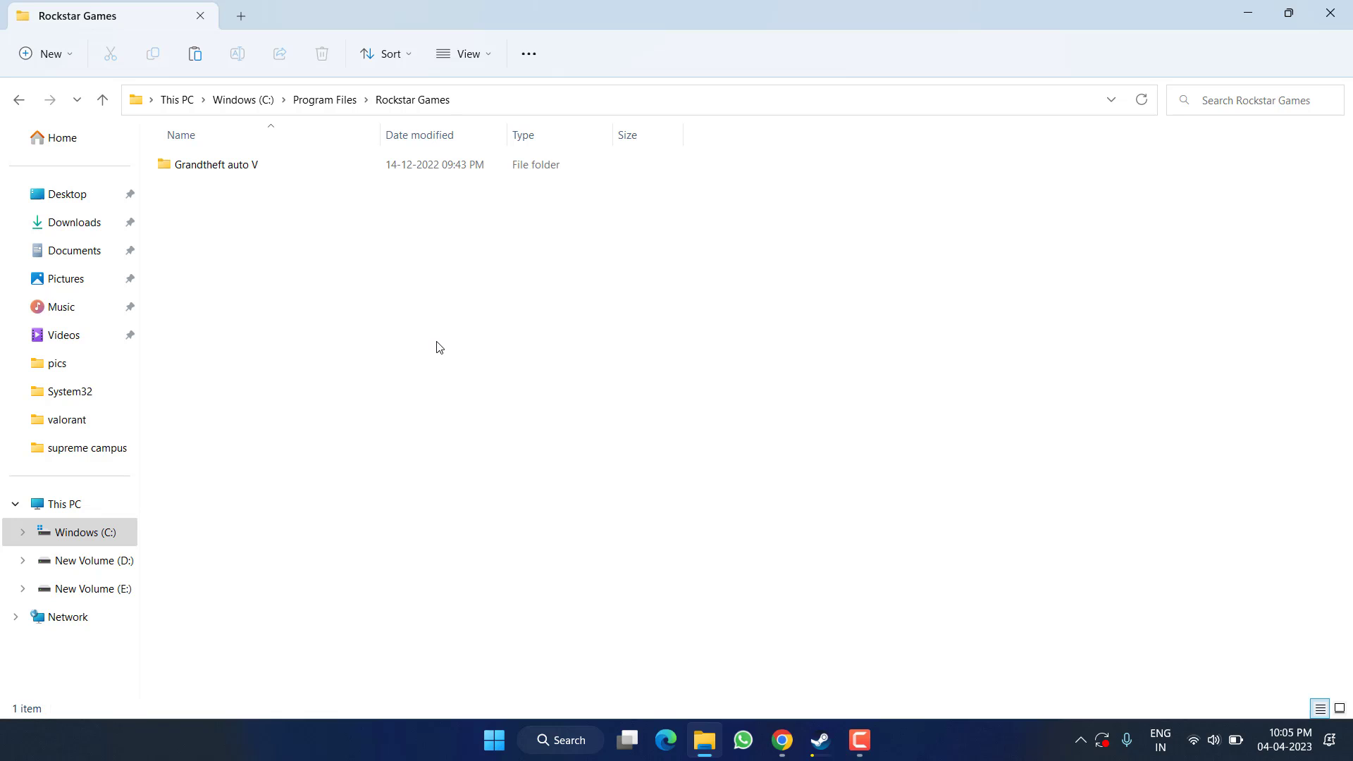
Delete the Social Club folder from C:\Program Files (x86)\Rockstar Games and close Explorer
left_click(256, 99)
left_click(216, 366)
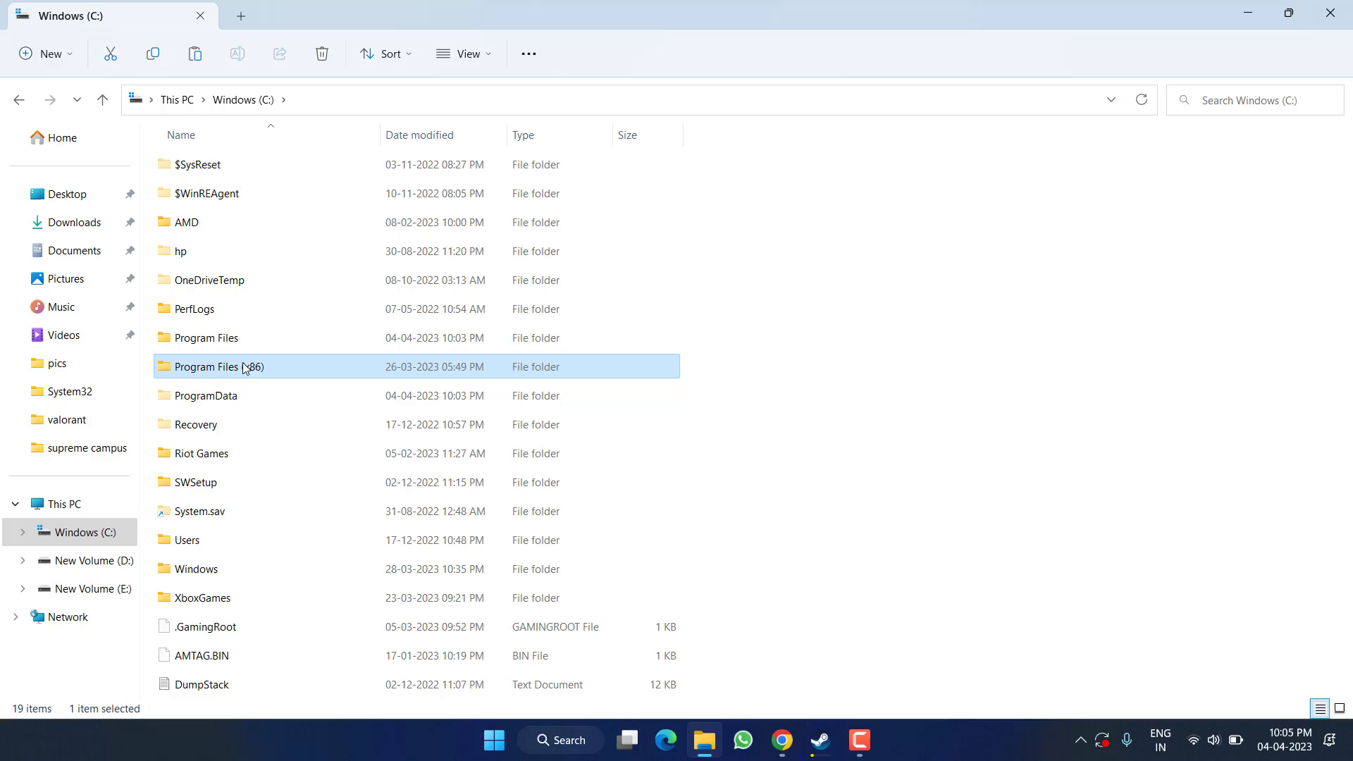
double_click(235, 374)
scroll(226, 257, "down", 5)
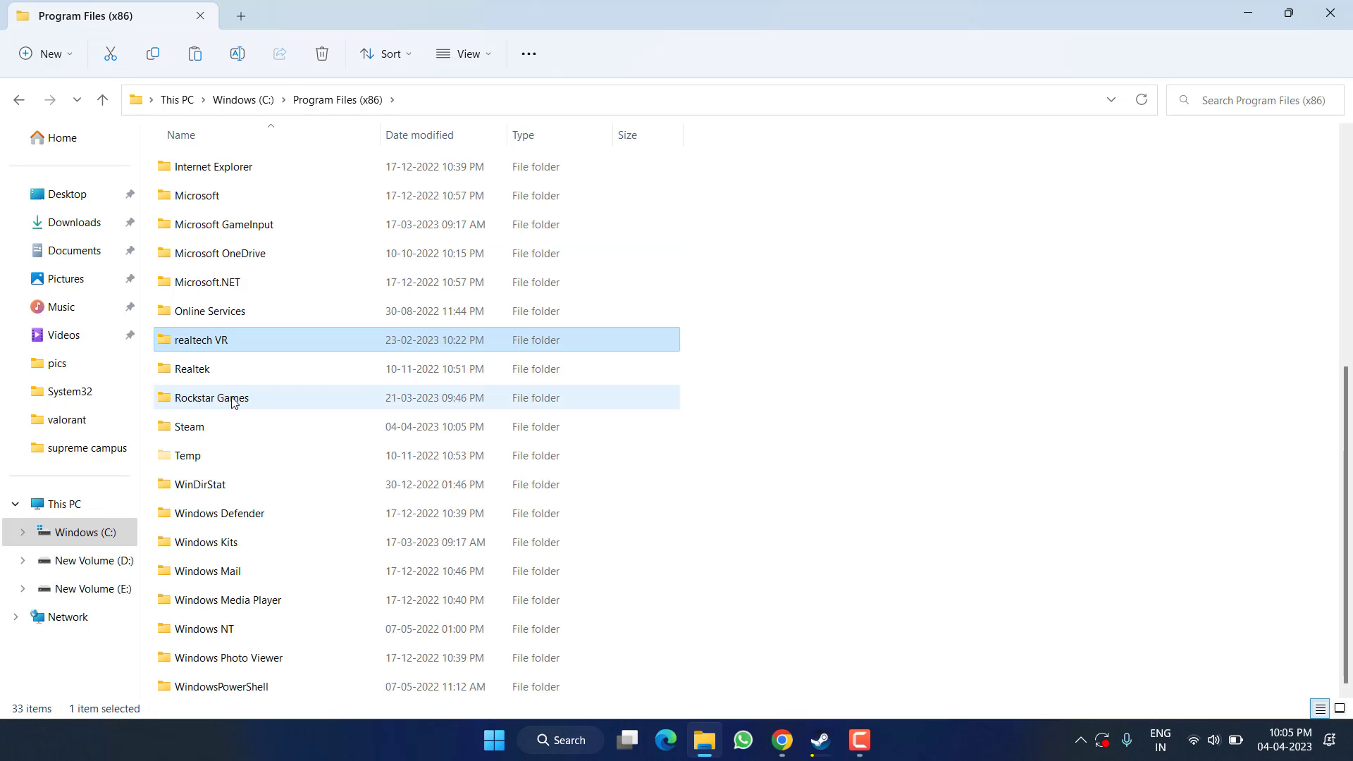
double_click(233, 393)
left_click(208, 172)
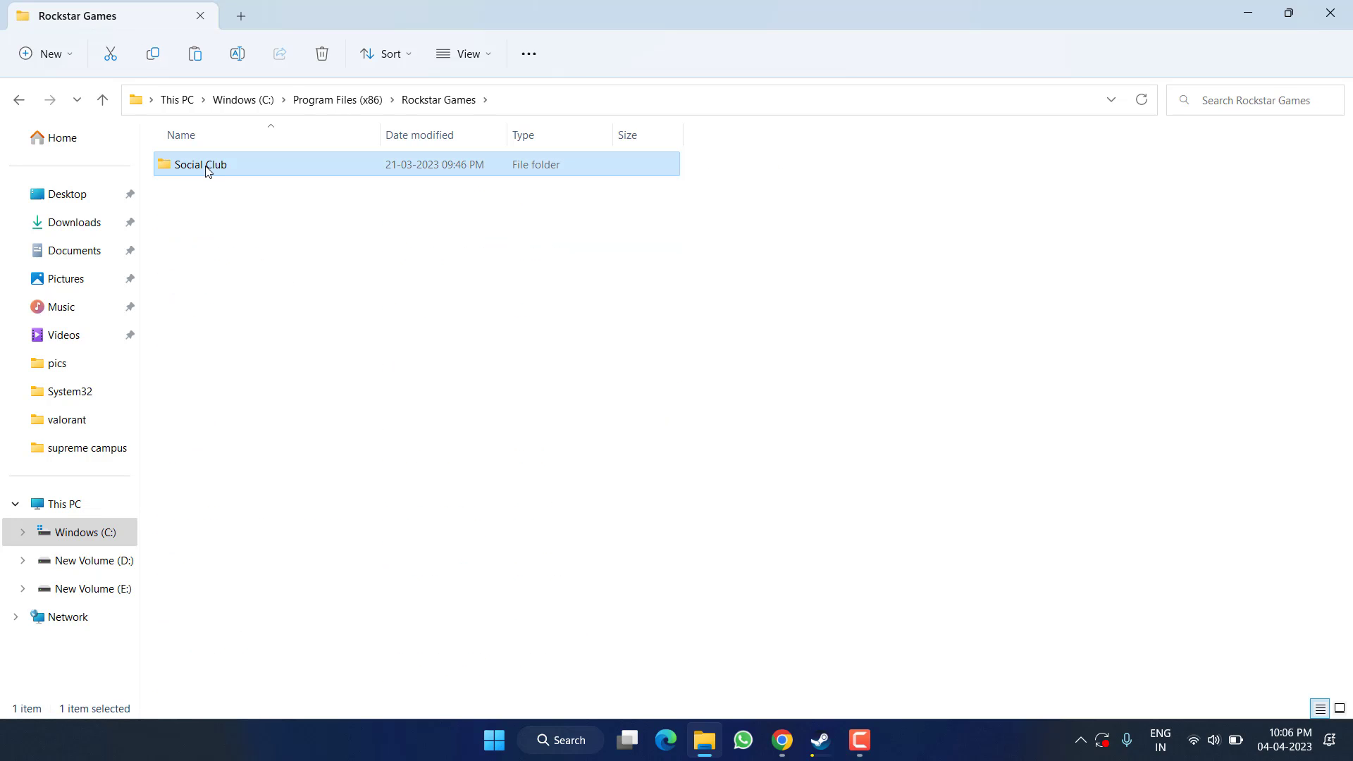
right_click(207, 172)
left_click(369, 187)
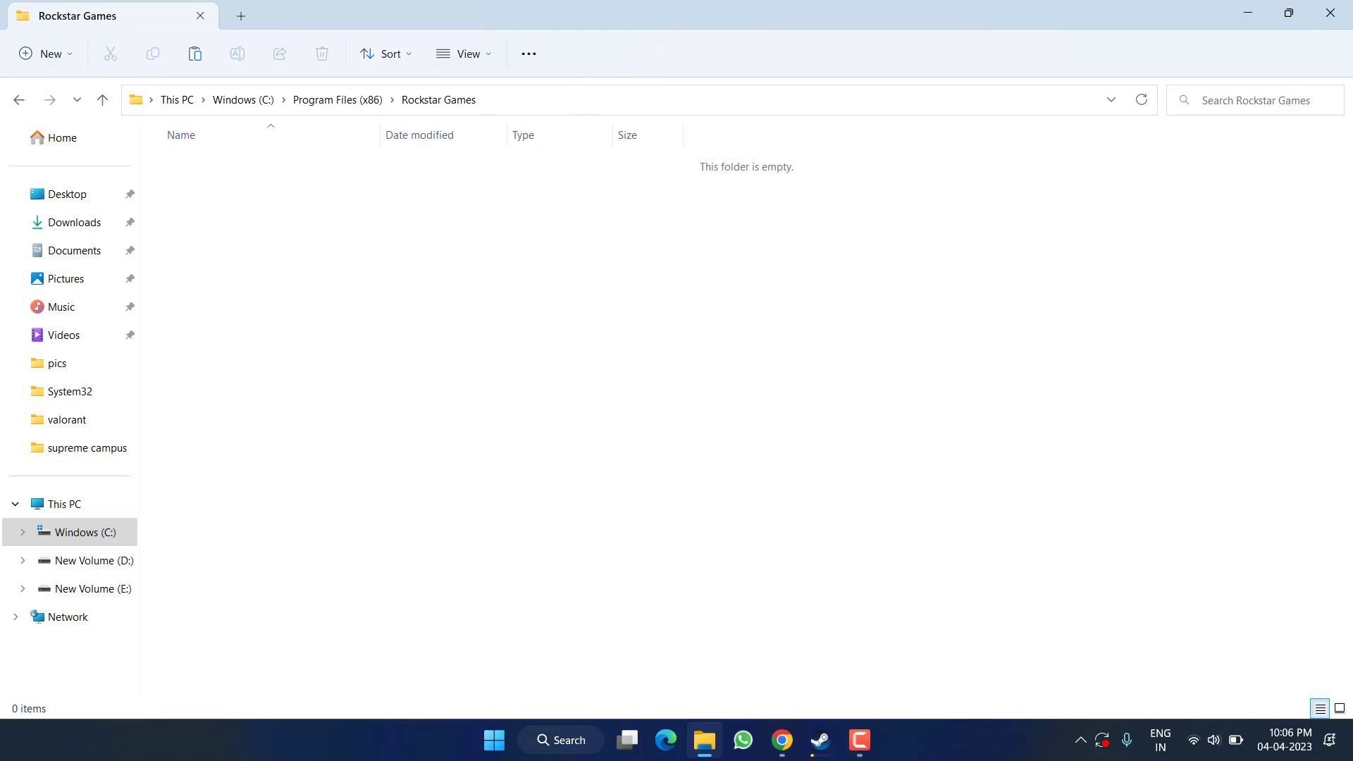
left_click(1331, 13)
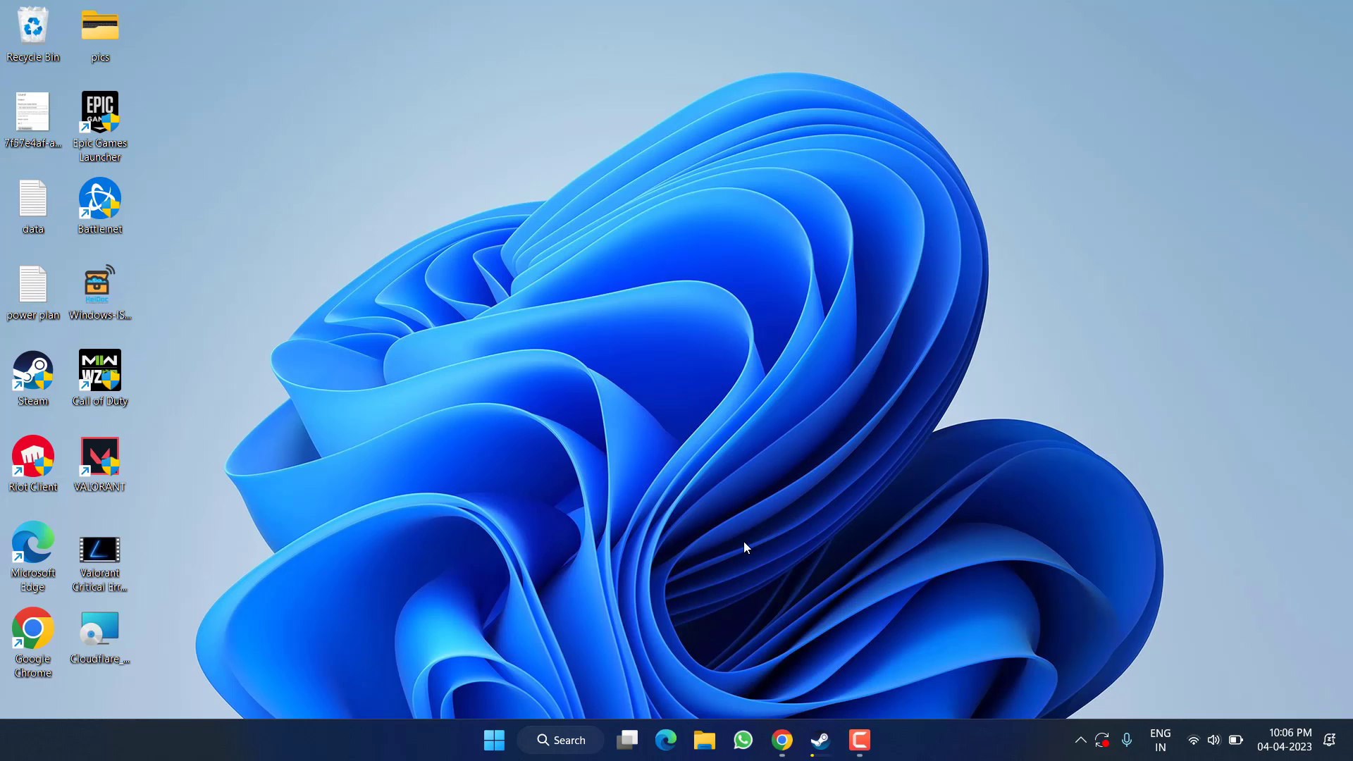
View Properties > Local Files for the Resident Evil Village demo in Steam's Library, then quit Steam
left_click(816, 741)
left_click(421, 103)
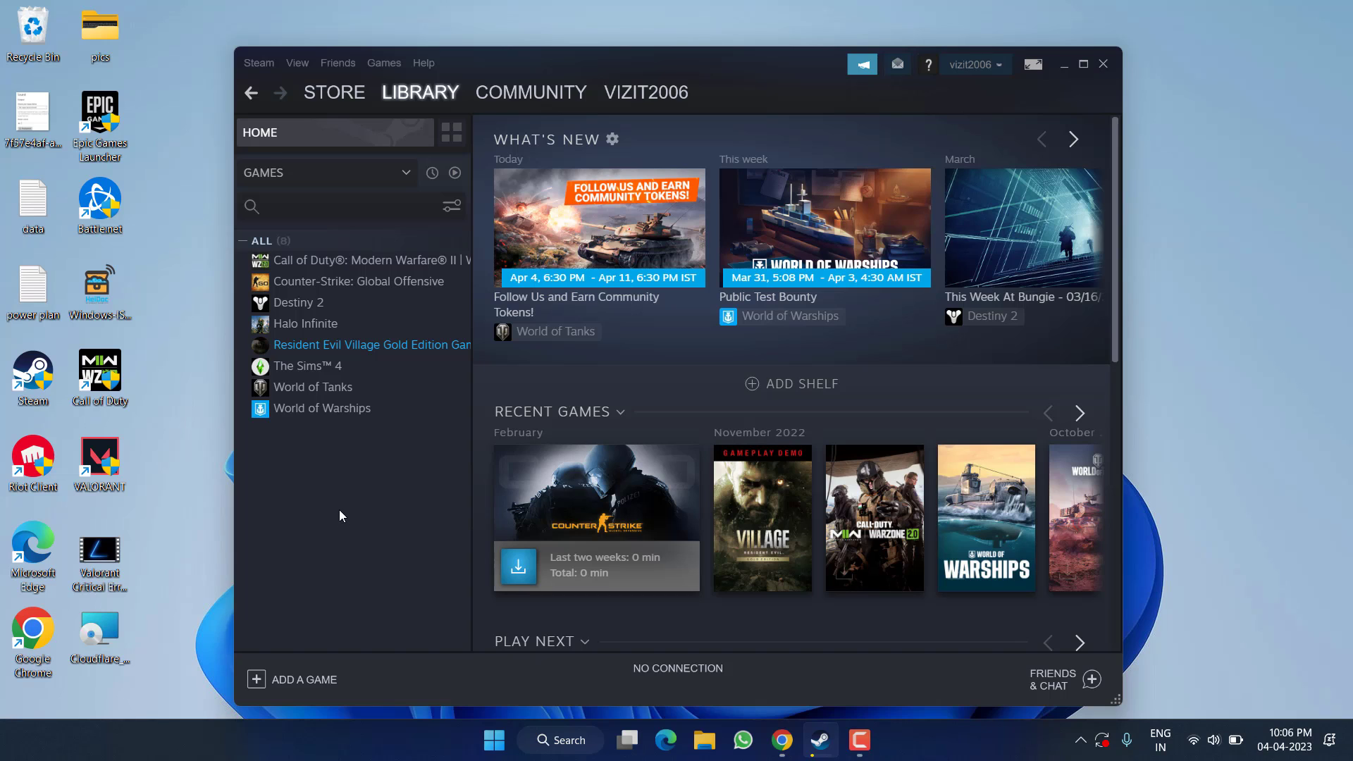
right_click(350, 358)
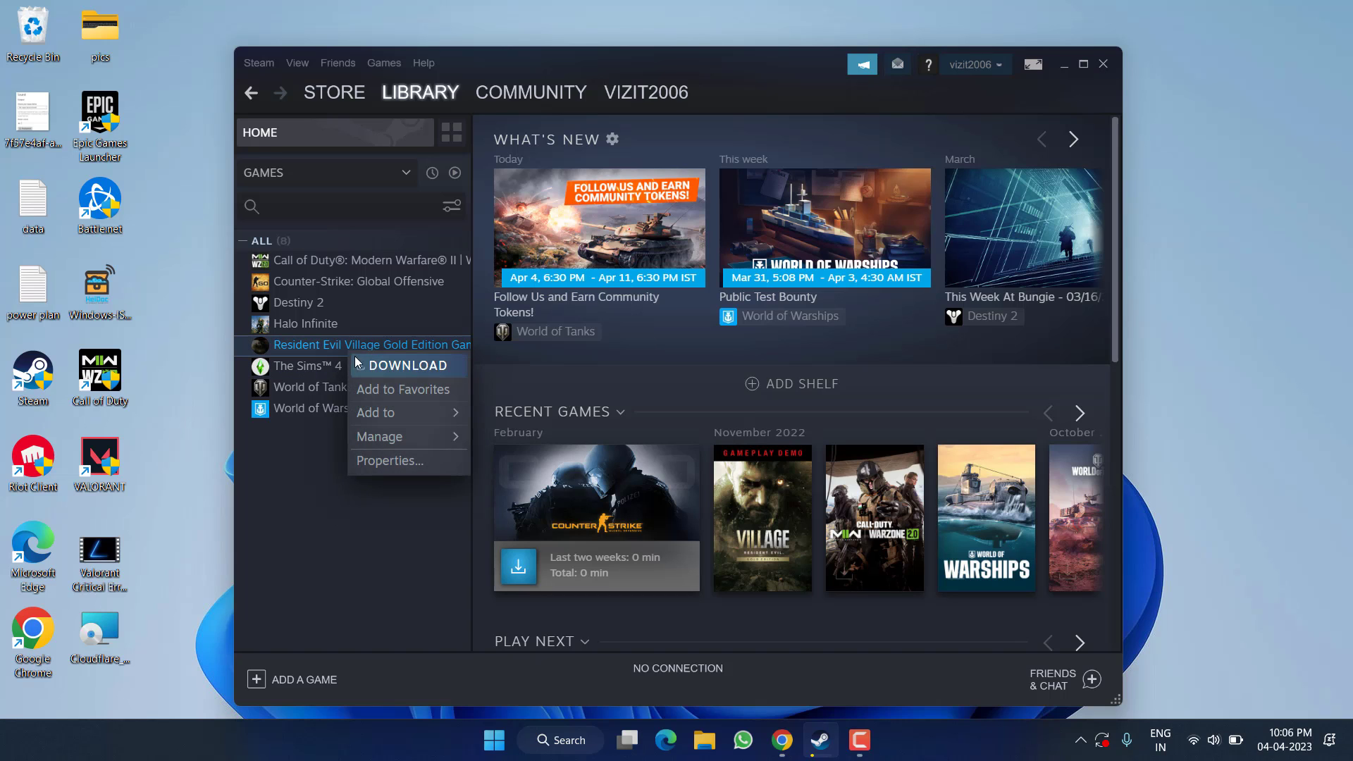
left_click(378, 464)
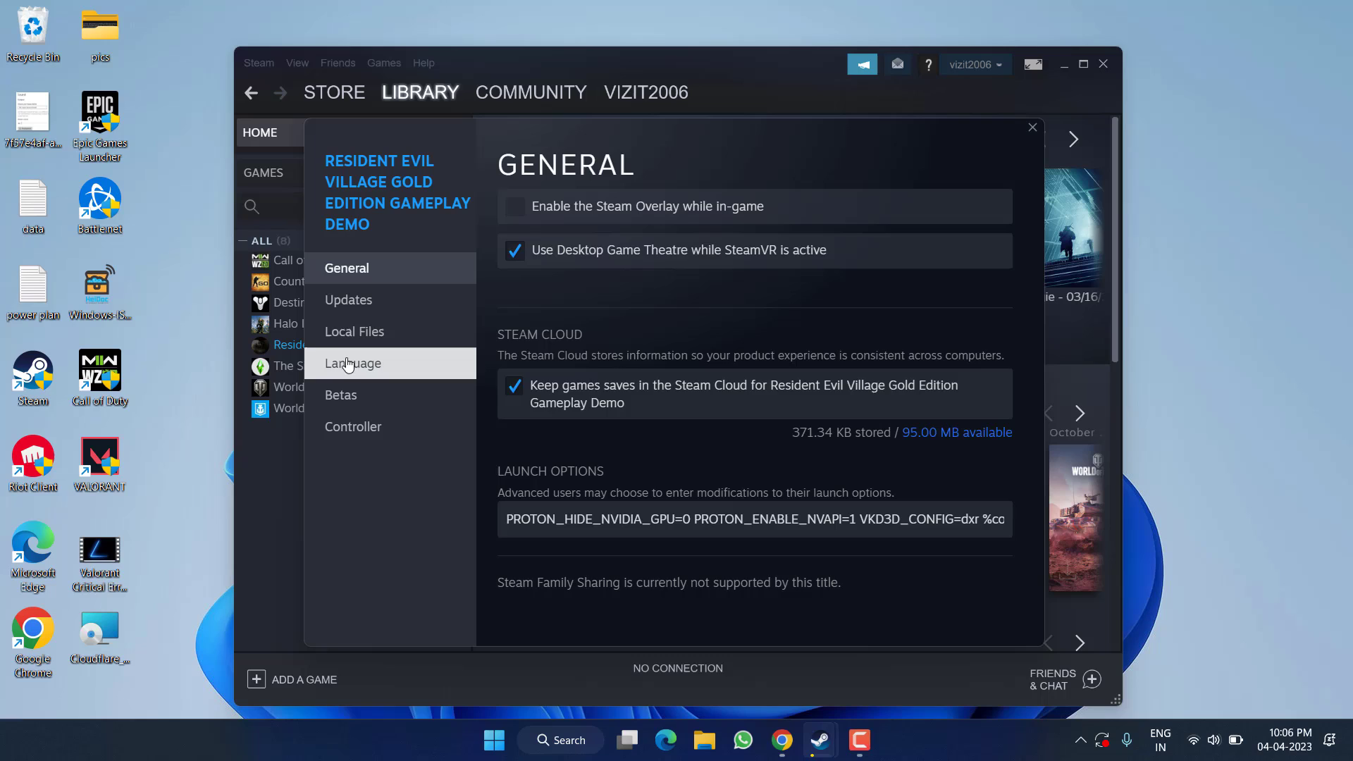
left_click(355, 332)
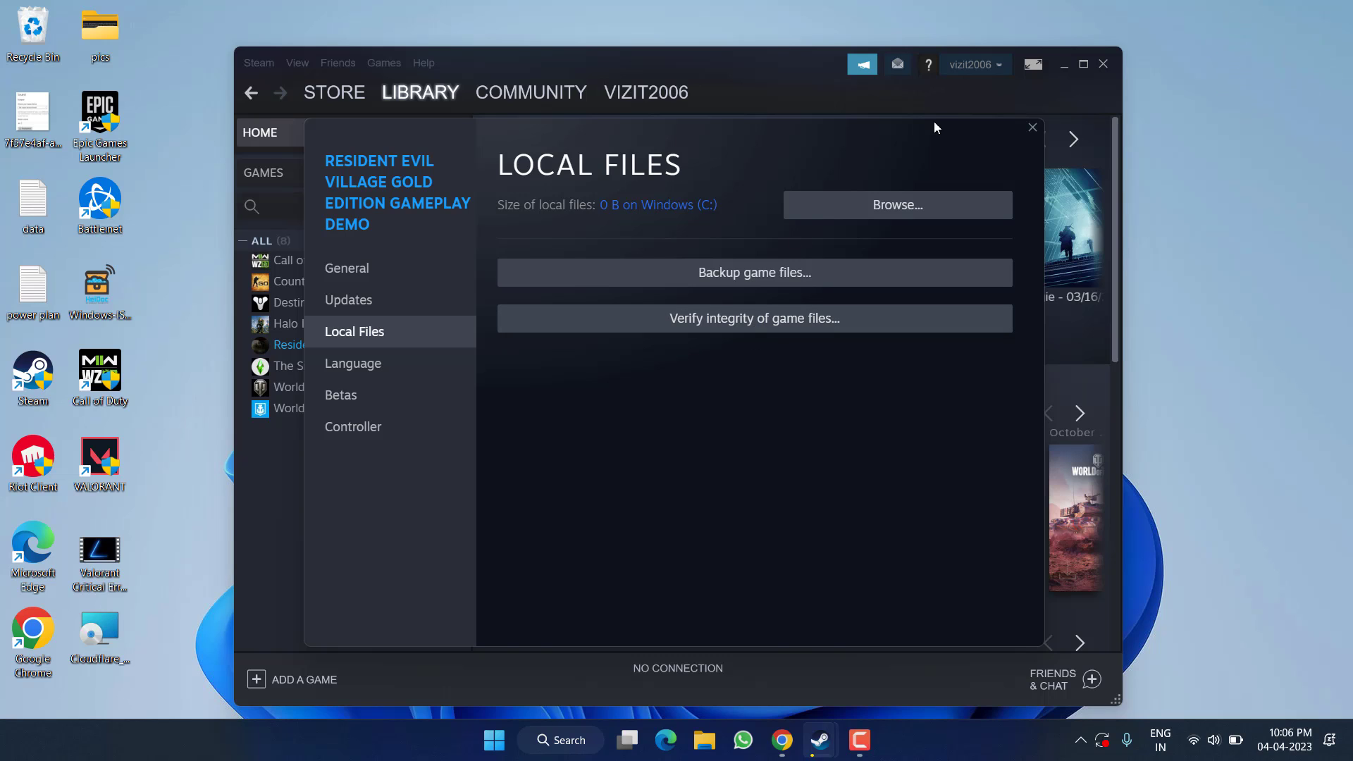
left_click(1034, 128)
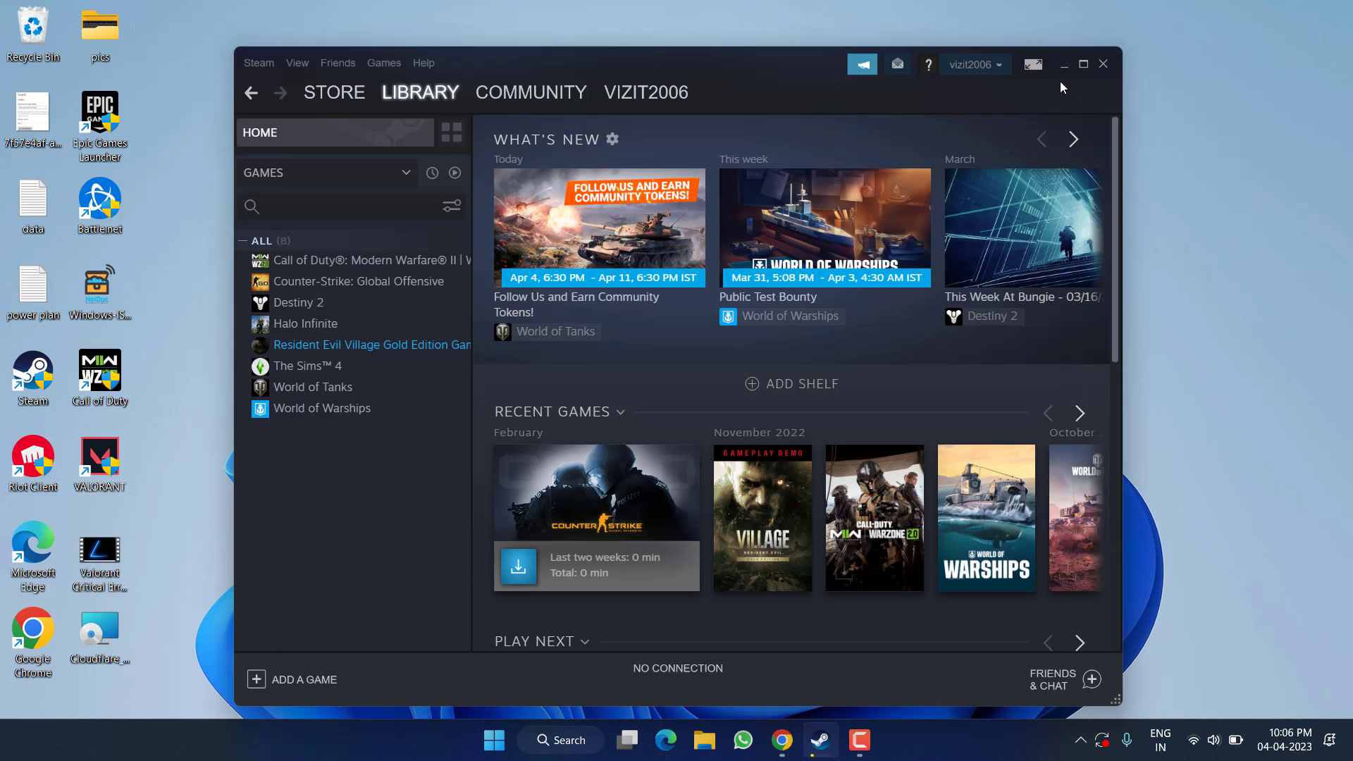
left_click(1101, 66)
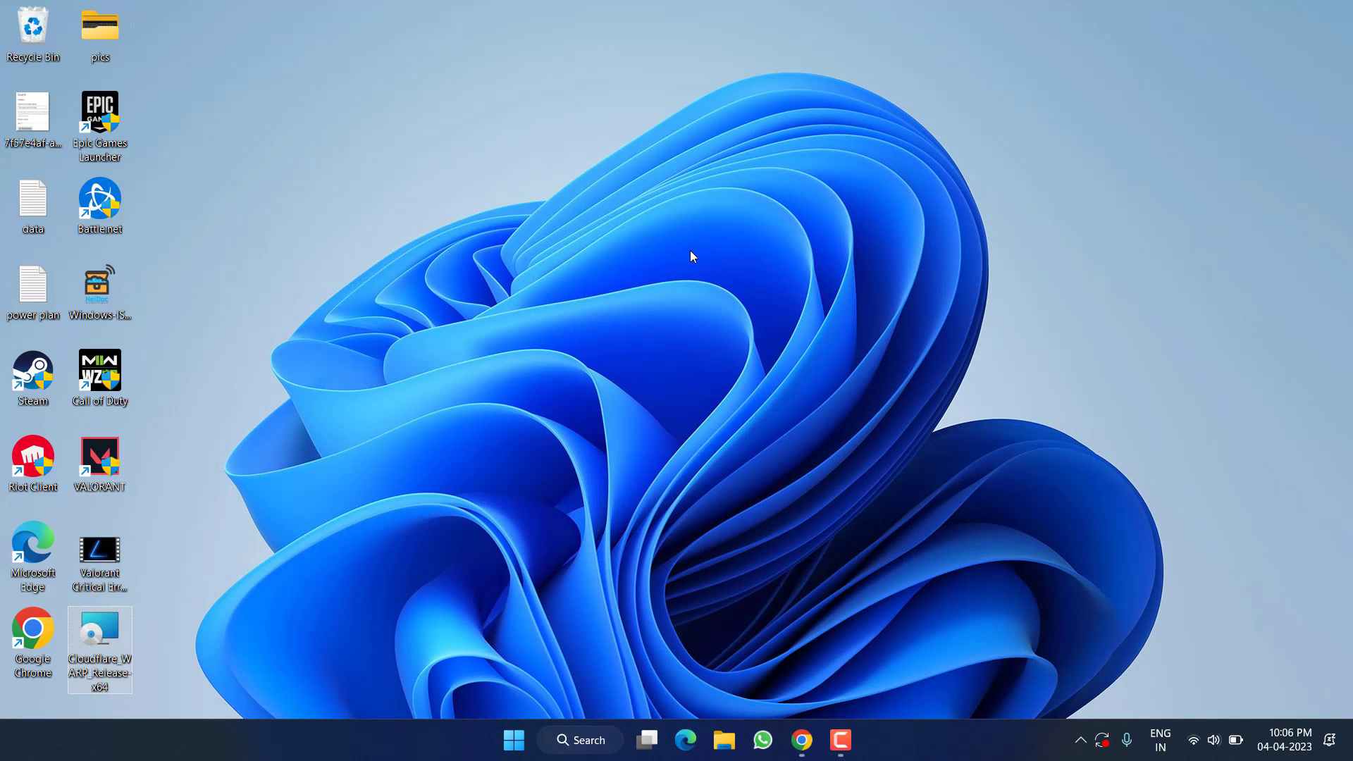